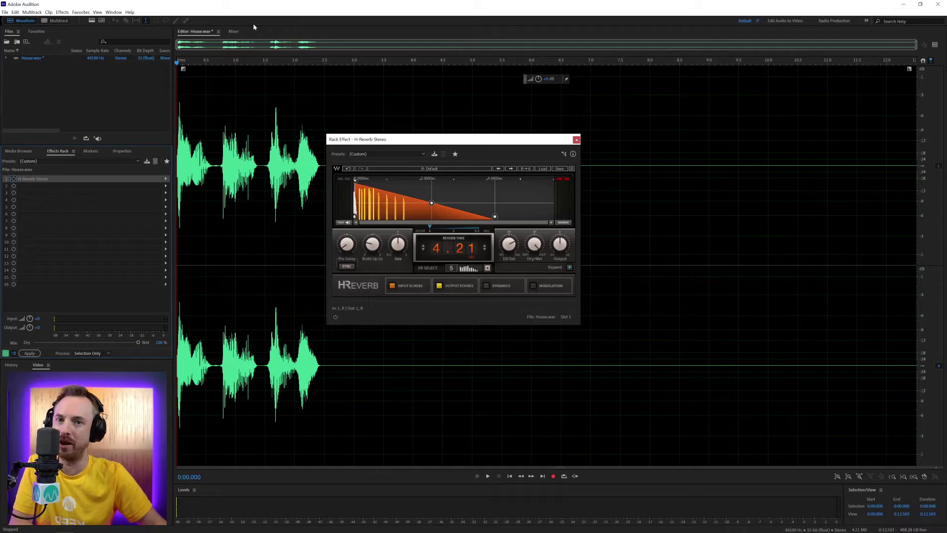
# Step: Preview House.wav through the enabled H-Reverb, playing it, stopping, and playing it again
pyautogui.press('space')
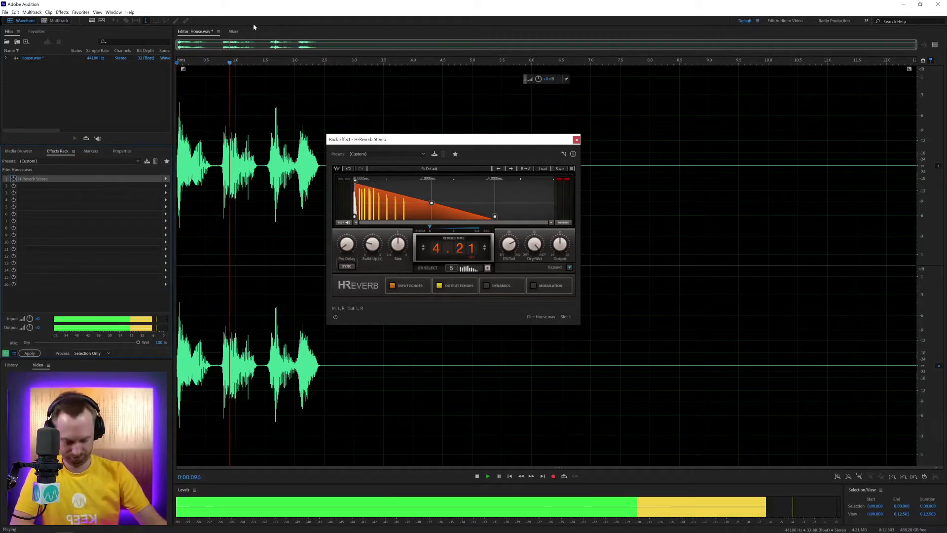
pyautogui.press('space')
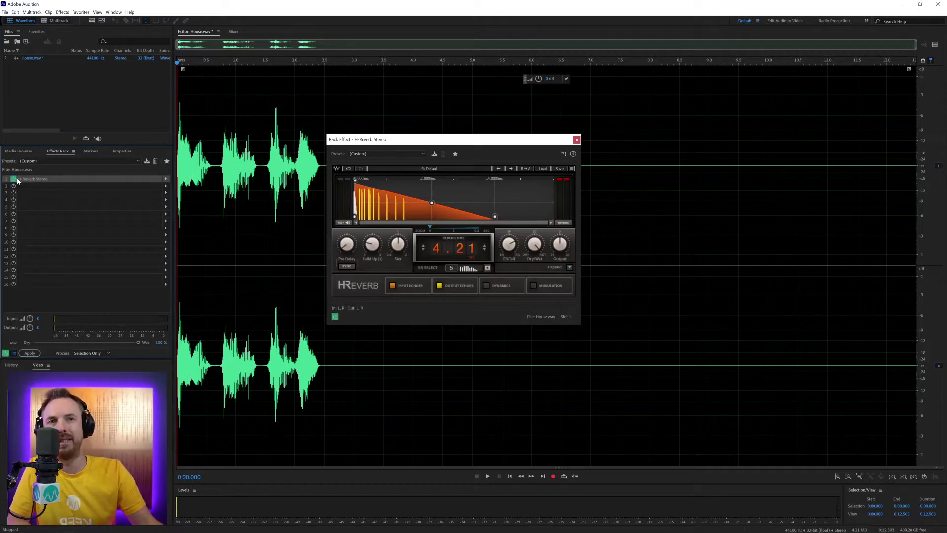
pyautogui.press('space')
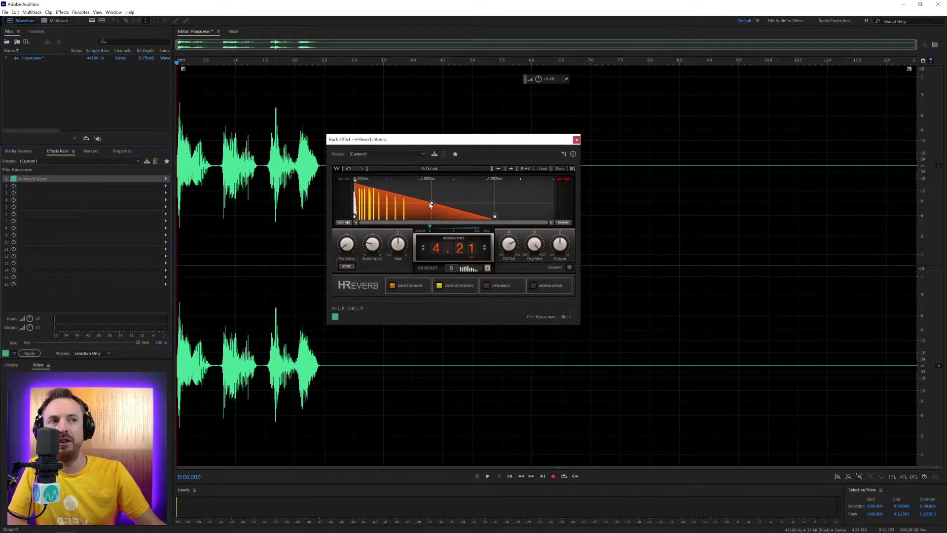
# Step: Reshape the H-Reverb decay envelope to shorten the reverb tail, and preview it
pyautogui.moveTo(432, 206)
pyautogui.mouseDown()
pyautogui.moveTo(398, 197)
pyautogui.moveTo(409, 190)
pyautogui.moveTo(400, 186)
pyautogui.moveTo(421, 192)
pyautogui.mouseUp()
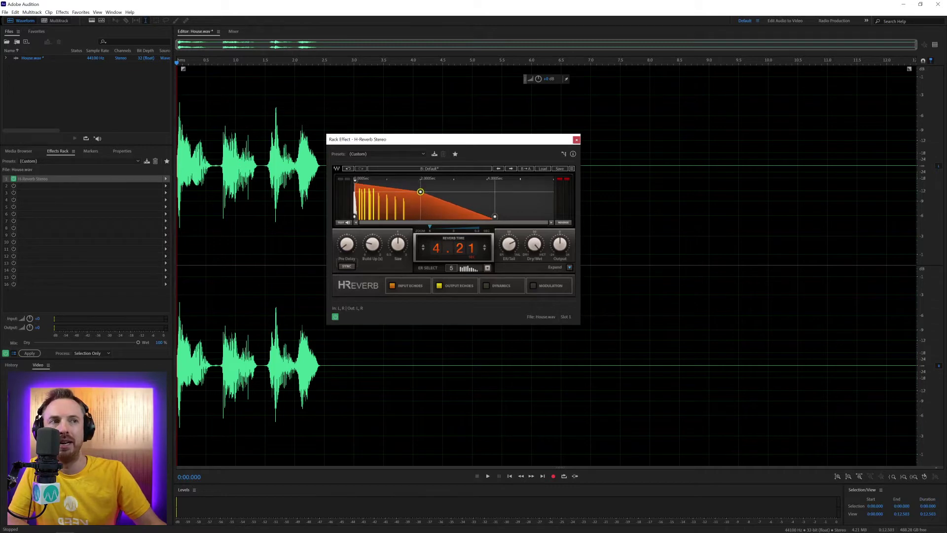
pyautogui.moveTo(495, 216); pyautogui.dragTo(400, 216)
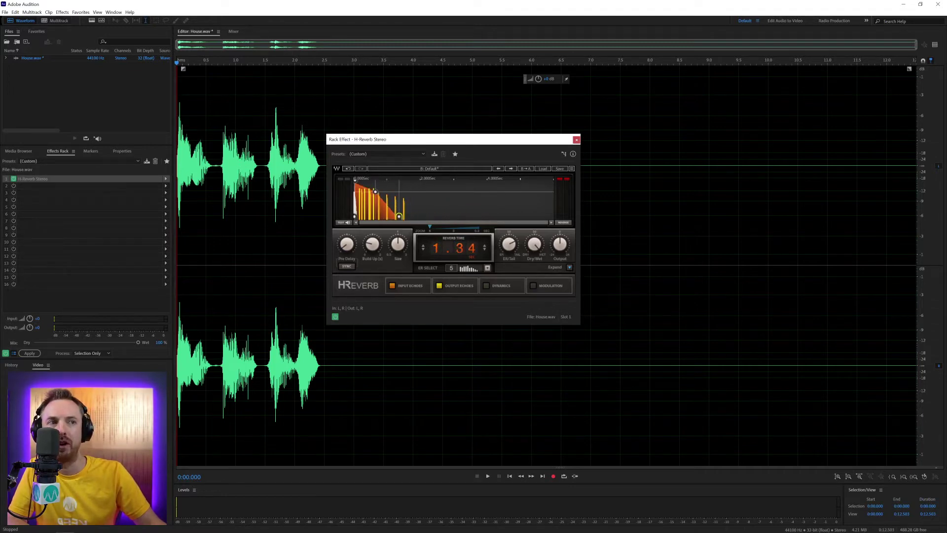
pyautogui.press('space')
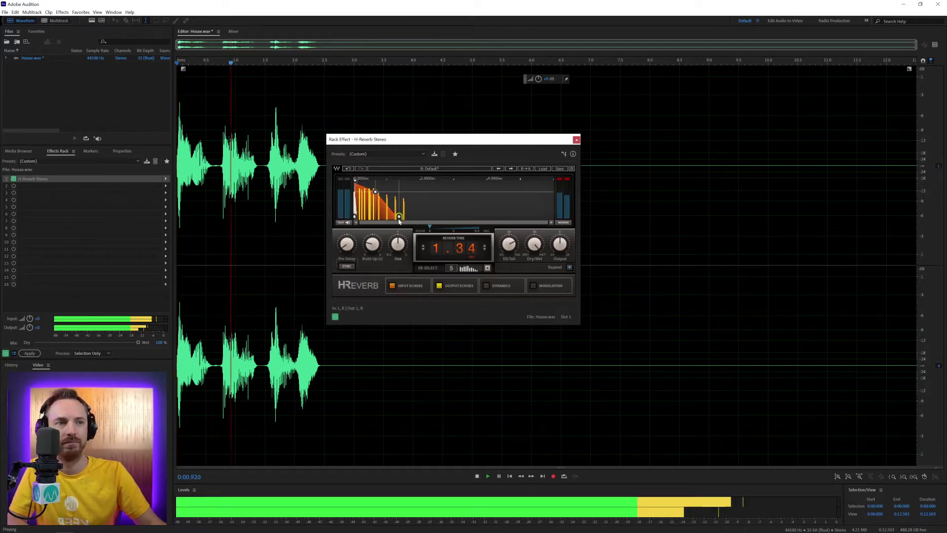
pyautogui.press('space')
# Step: Lengthen the tail to about 6 seconds, then settle the reverb time at 3.35 s
pyautogui.moveTo(399, 216); pyautogui.dragTo(552, 216)
pyautogui.press('space')
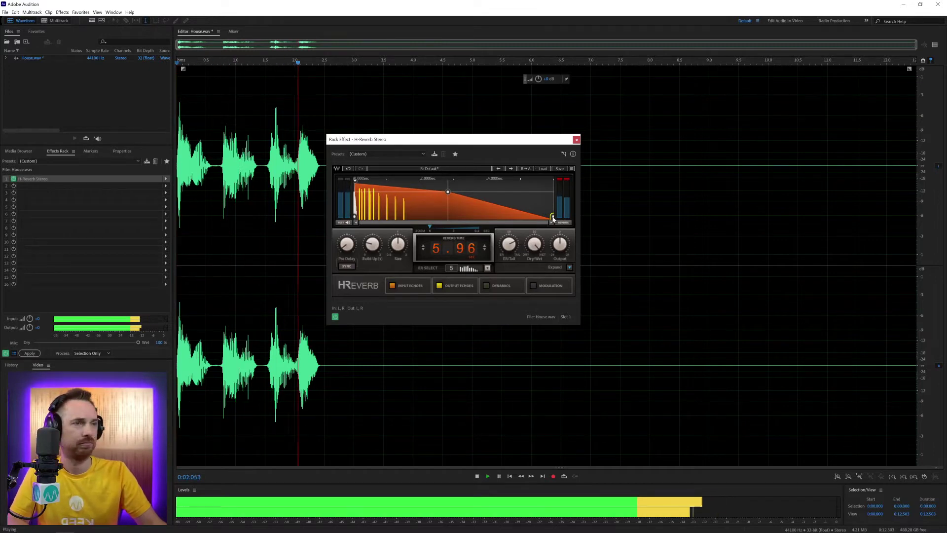
pyautogui.moveTo(553, 219); pyautogui.dragTo(466, 220)
pyautogui.press('space')
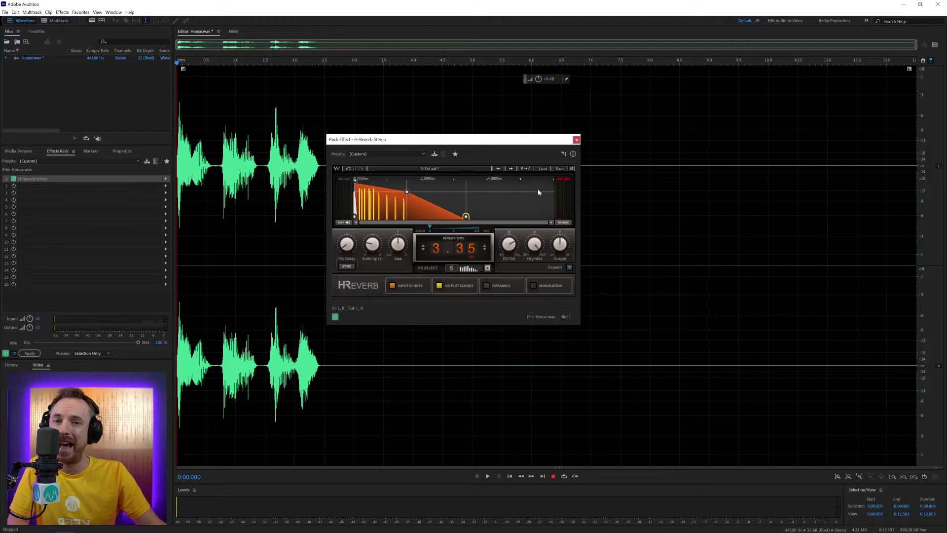
# Step: Expand H-Reverb to show its full controls and preview the voiceover
pyautogui.click(569, 268)
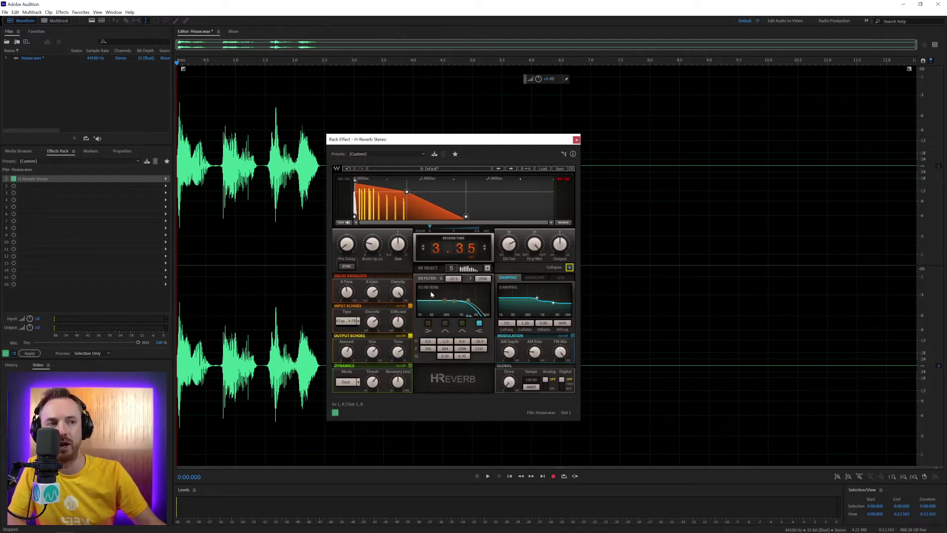
pyautogui.press('space')
pyautogui.press('space')
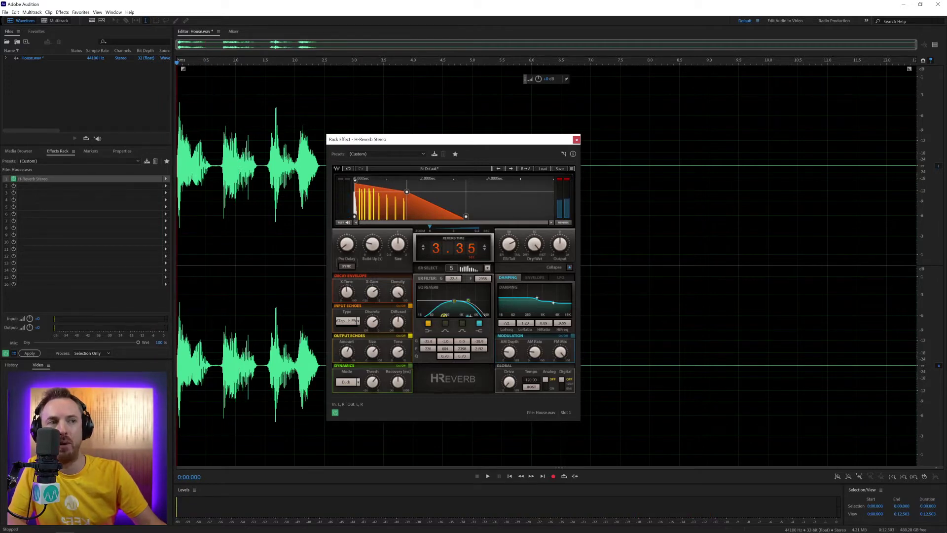
pyautogui.press('space')
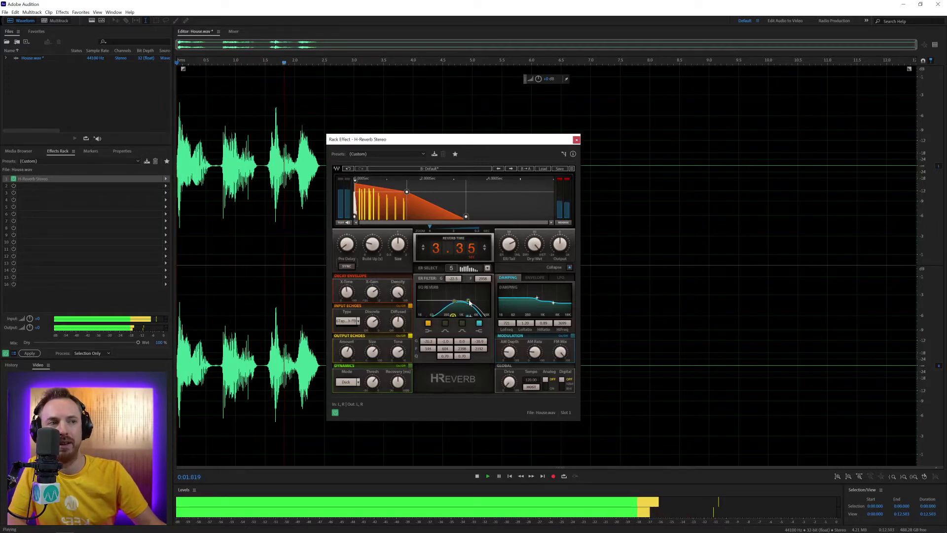
pyautogui.press('space')
# Step: Boost the reverb EQ's high band to 12 dB, previewing the brighter tail
pyautogui.moveTo(469, 301); pyautogui.dragTo(468, 299)
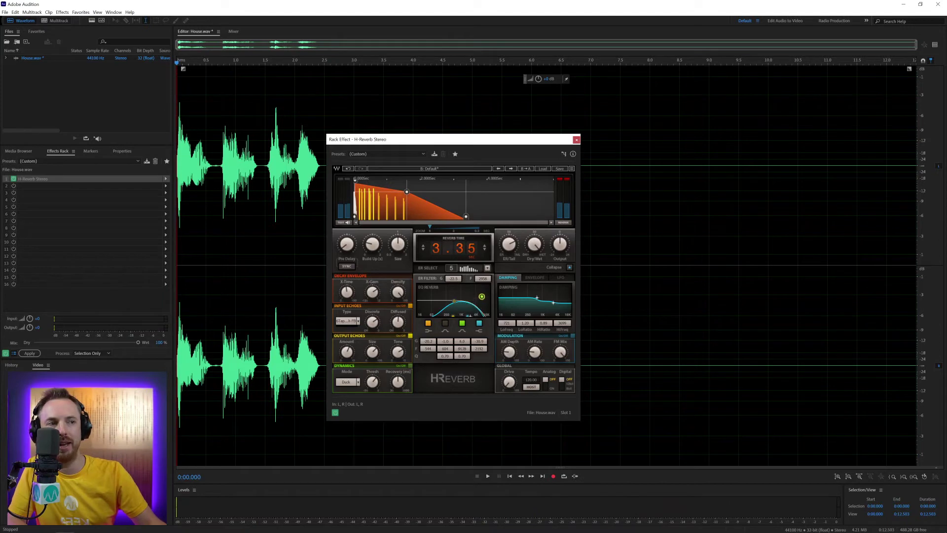
pyautogui.press('space')
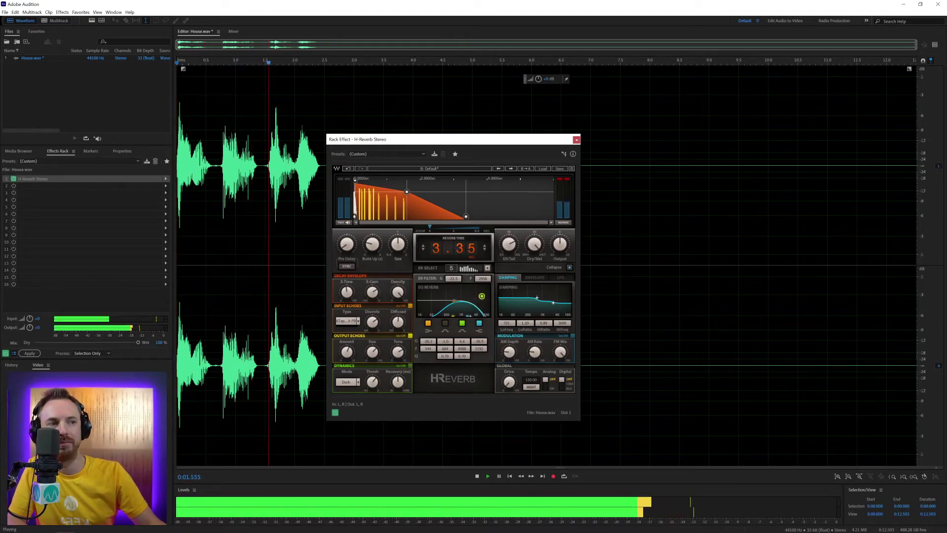
pyautogui.moveTo(482, 297); pyautogui.dragTo(482, 289)
pyautogui.press('space')
pyautogui.press('space')
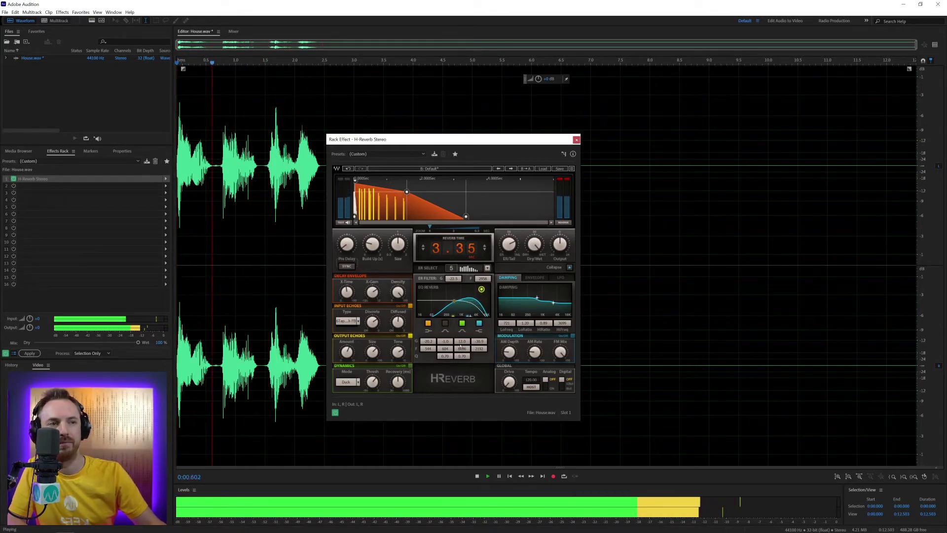
pyautogui.press('space')
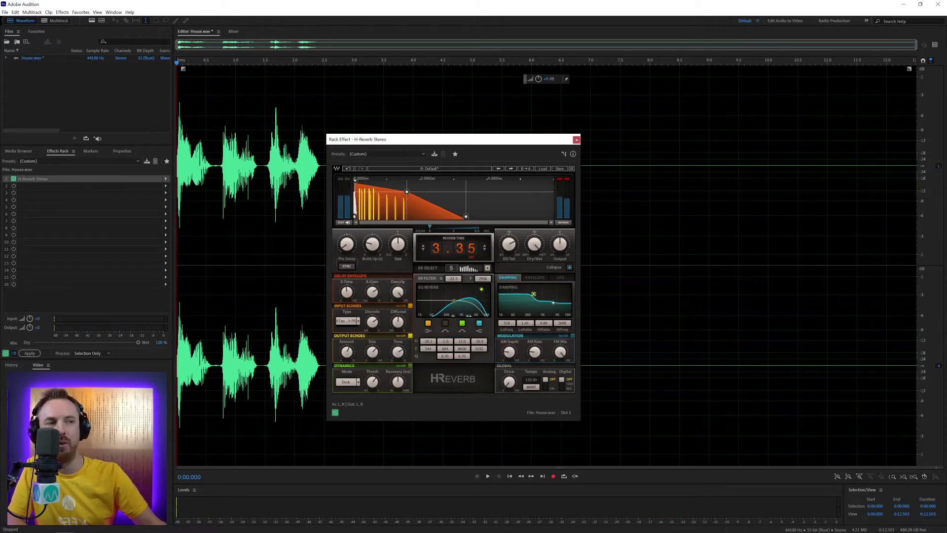
# Step: Reshape the damping curve by adjusting the low point and pulling down the high-frequency point
pyautogui.moveTo(533, 294); pyautogui.dragTo(533, 311)
pyautogui.press('space')
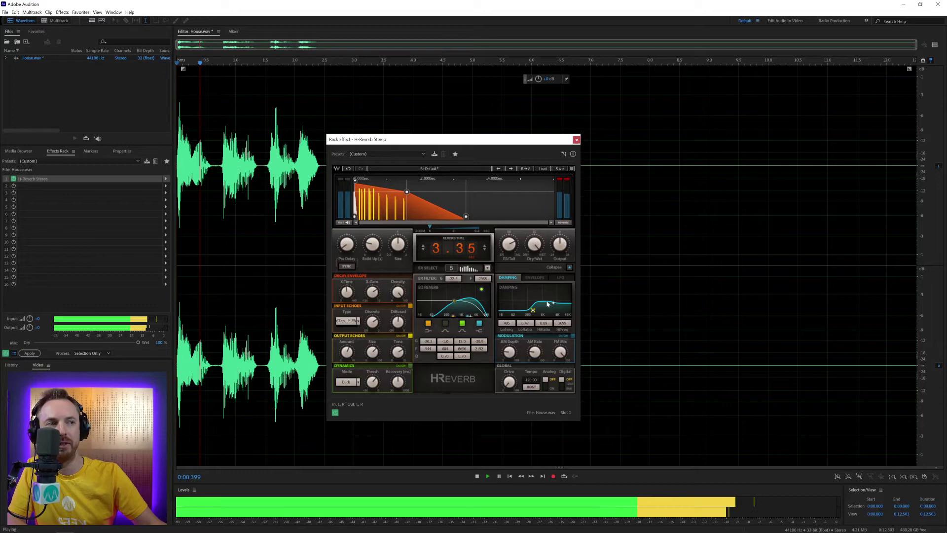
pyautogui.moveTo(533, 312); pyautogui.dragTo(533, 299)
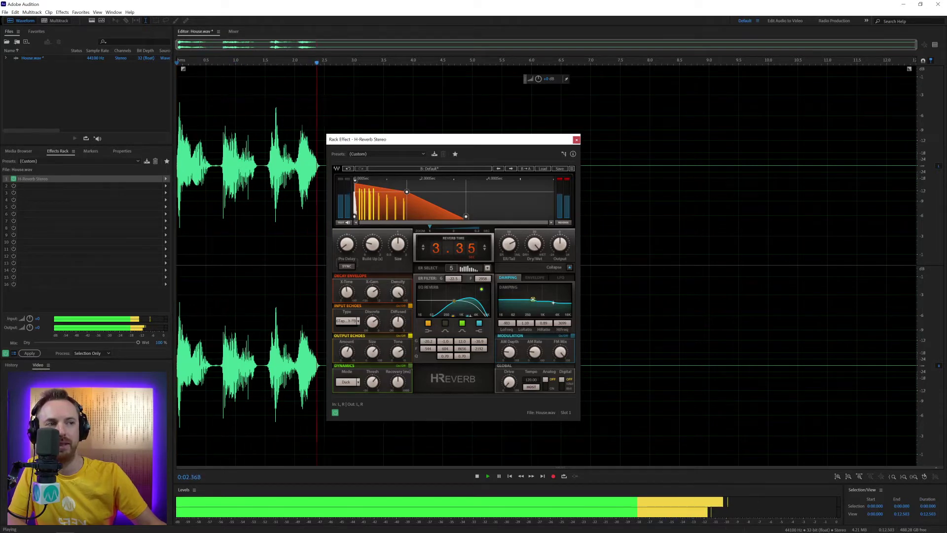
pyautogui.press('space')
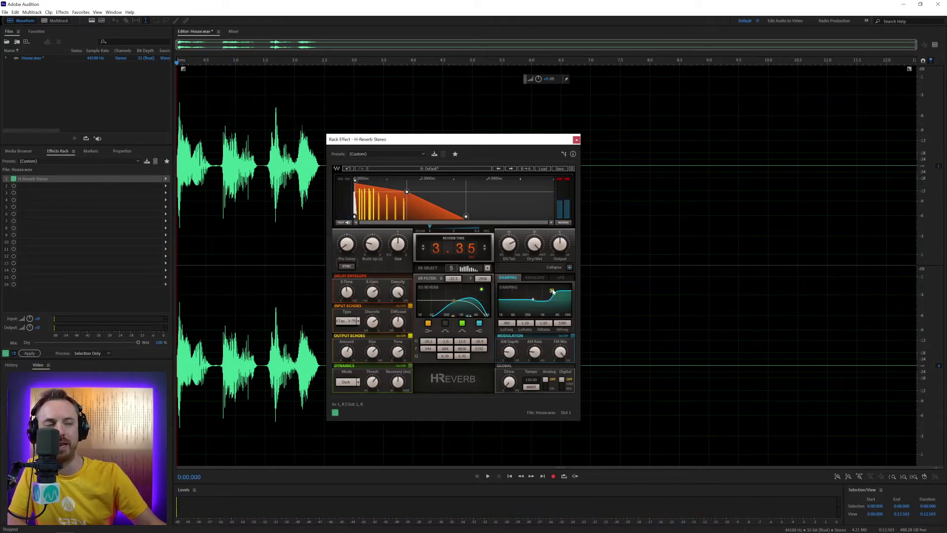
pyautogui.press('space')
pyautogui.moveTo(553, 294); pyautogui.dragTo(545, 308)
pyautogui.press('space')
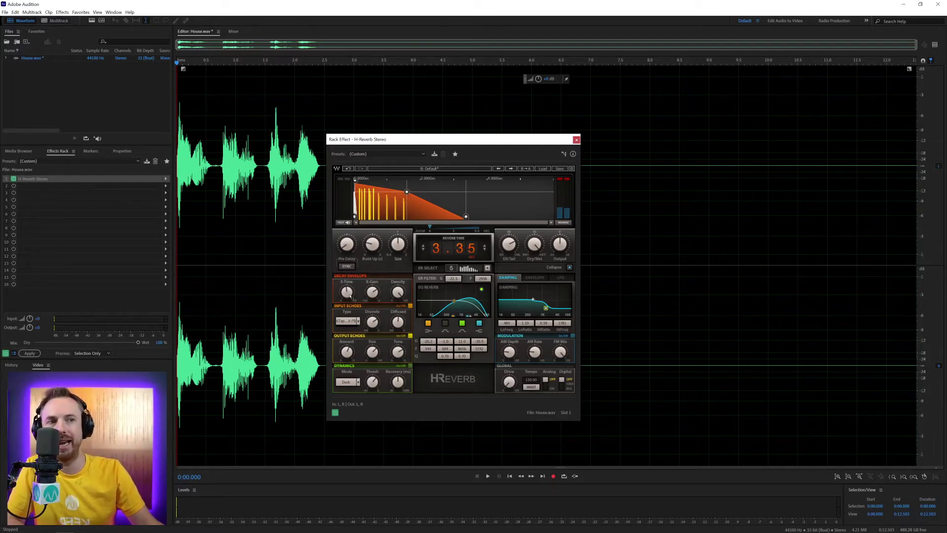
# Step: Move the decay envelope crossover later and cut density from 53.9 to 11.9, previewing the result
pyautogui.moveTo(348, 295); pyautogui.dragTo(373, 296)
pyautogui.press('space')
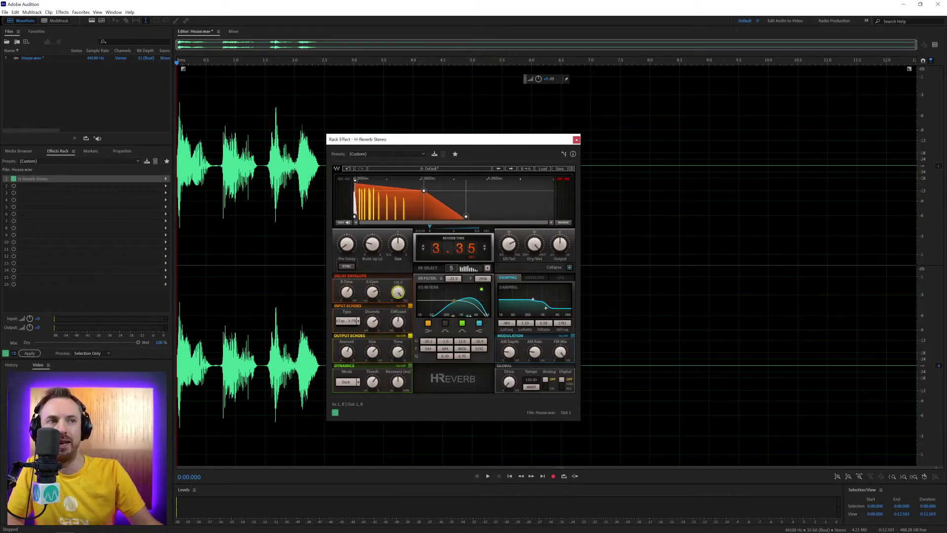
pyautogui.press('space')
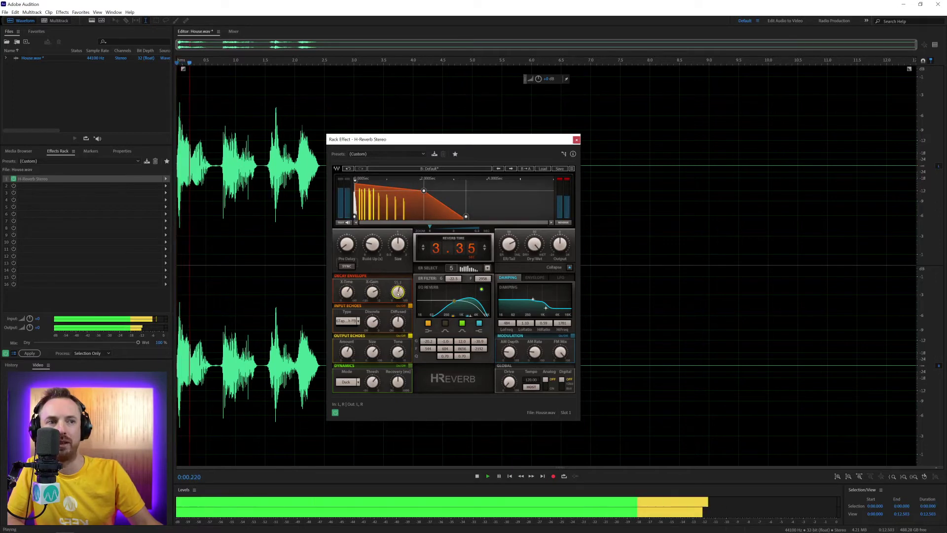
pyautogui.moveTo(398, 292)
pyautogui.mouseDown()
pyautogui.moveTo(398, 300)
pyautogui.moveTo(397, 290)
pyautogui.mouseUp()
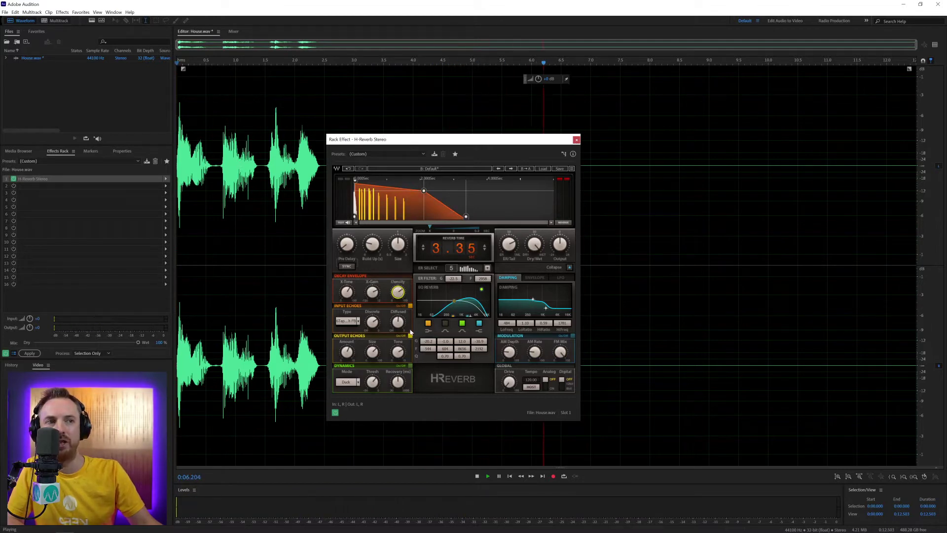
pyautogui.press('space')
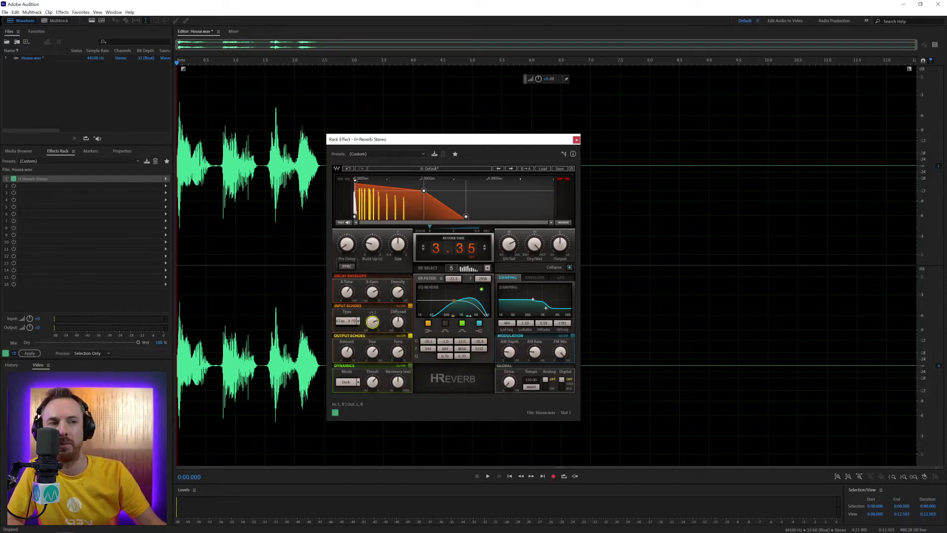
# Step: Preview the voiceover, then audition the 2Tap 3/4 input echo pattern
pyautogui.press('space')
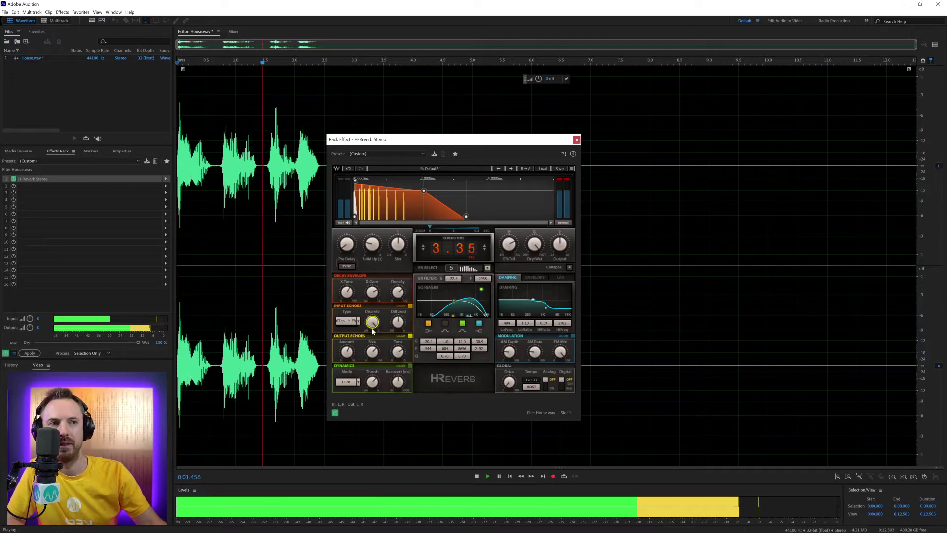
pyautogui.press('space')
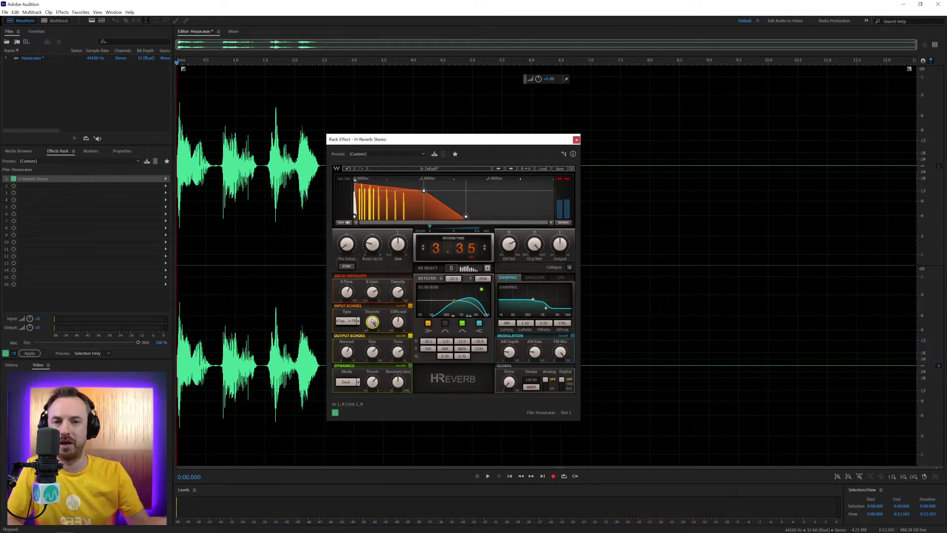
pyautogui.click(359, 321)
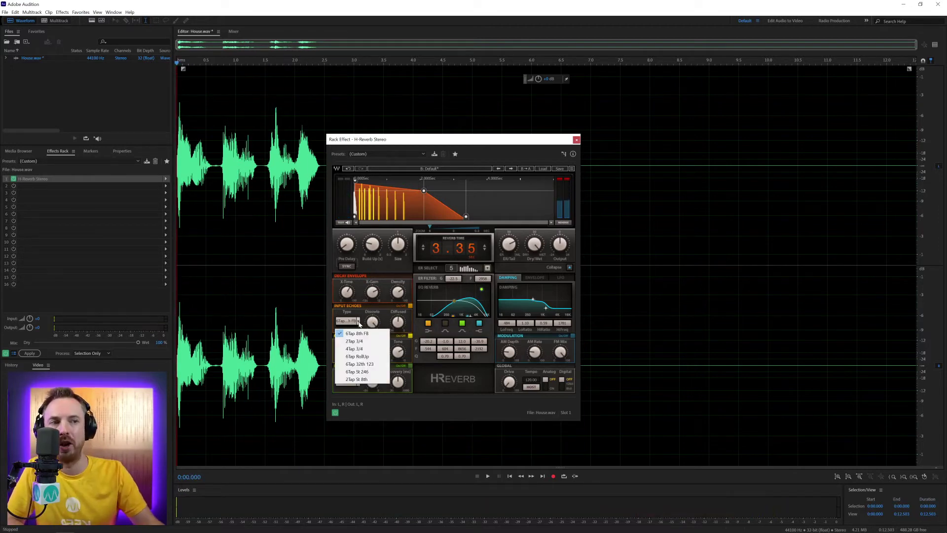
pyautogui.click(354, 341)
pyautogui.press('space')
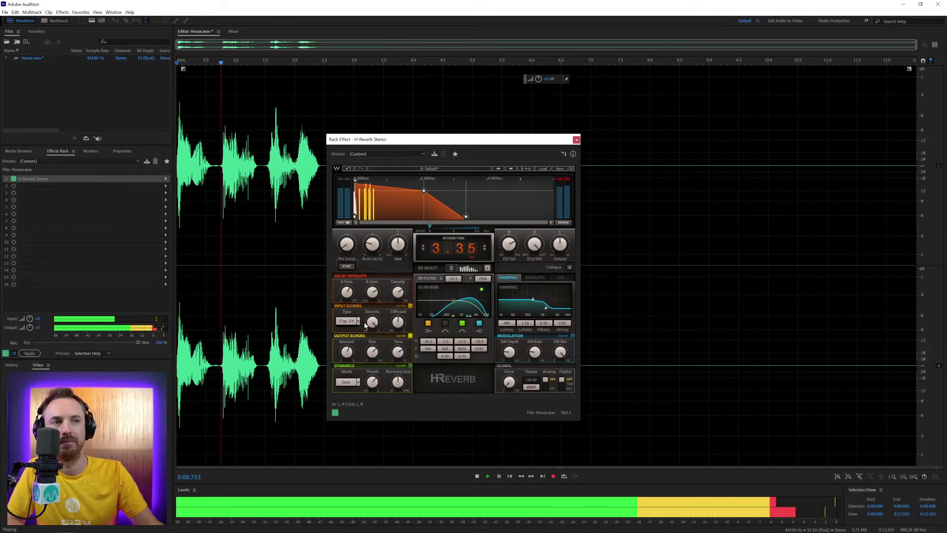
pyautogui.press('space')
# Step: Audition the 4Tap 3/4 input echo pattern on the voiceover
pyautogui.click(359, 321)
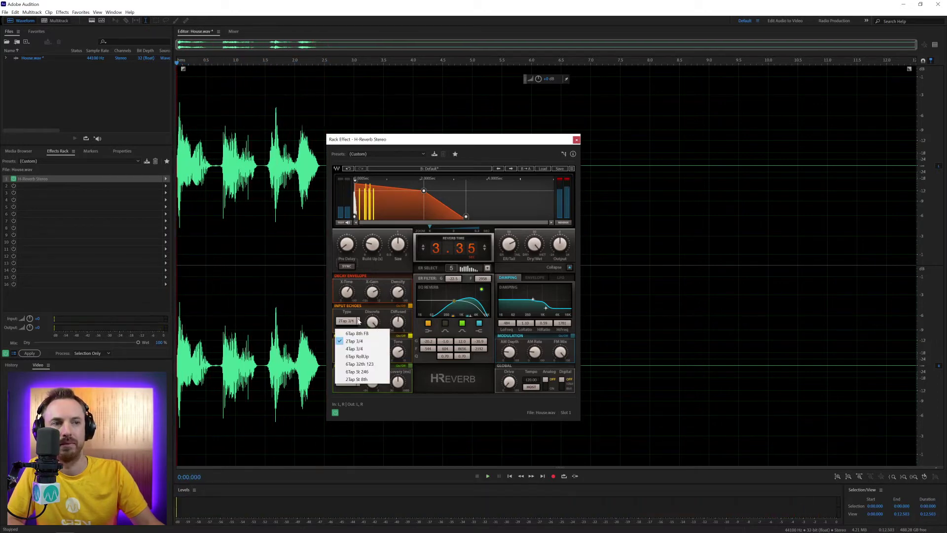
pyautogui.click(354, 348)
pyautogui.press('space')
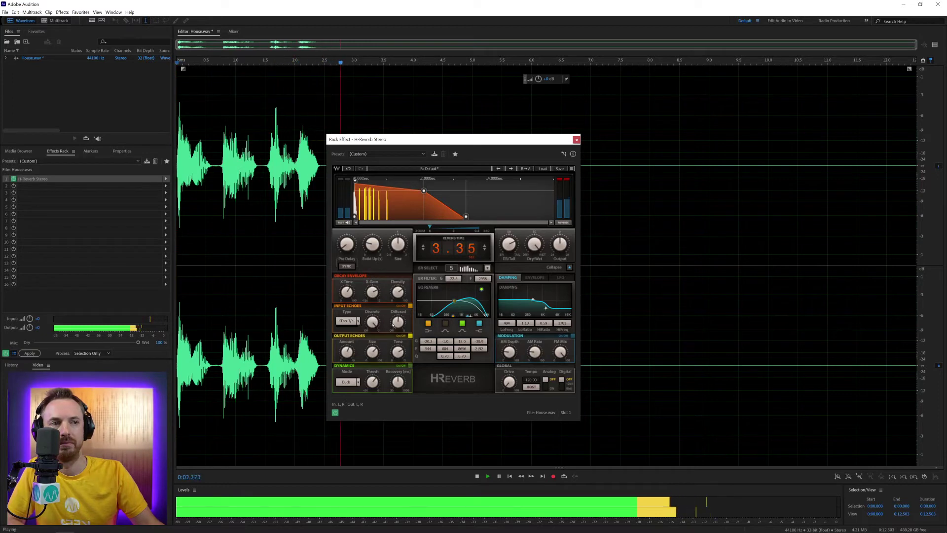
pyautogui.press('space')
pyautogui.press('space')
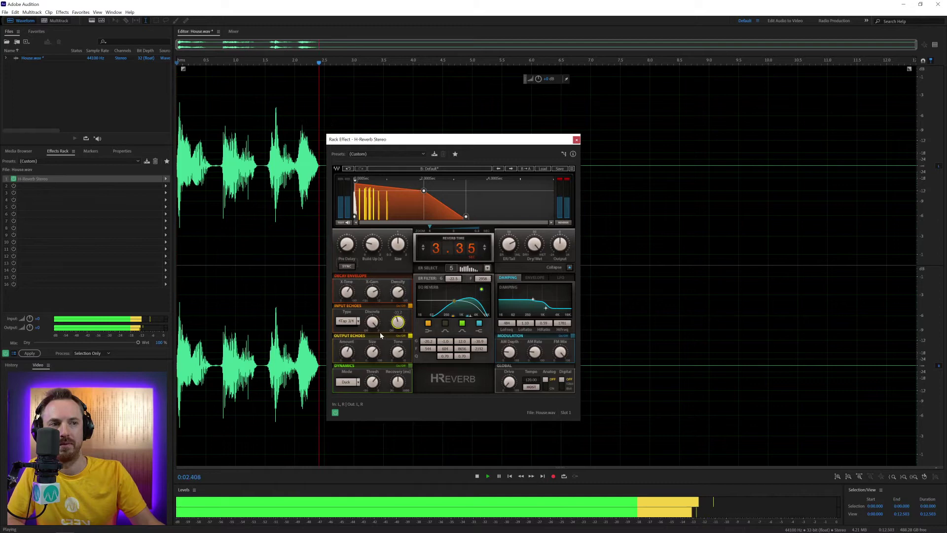
pyautogui.press('space')
# Step: Set the input echoes to 6Tap RollUp and preview the voiceover
pyautogui.click(358, 321)
pyautogui.click(357, 356)
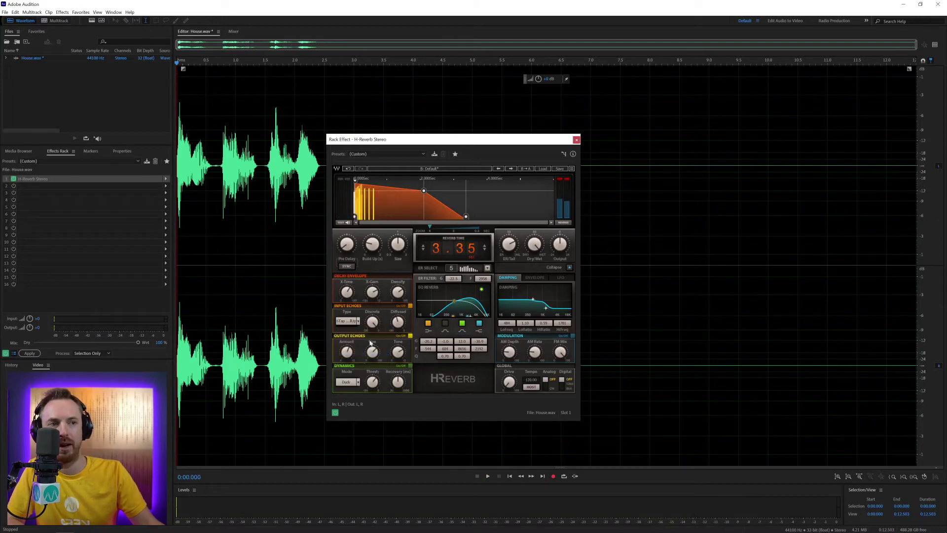
pyautogui.press('space')
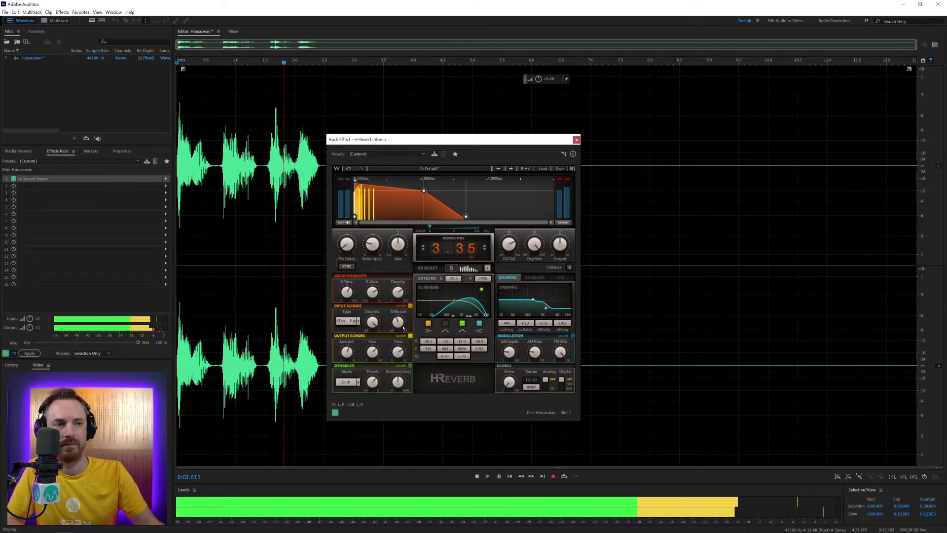
pyautogui.moveTo(404, 326)
pyautogui.press('space')
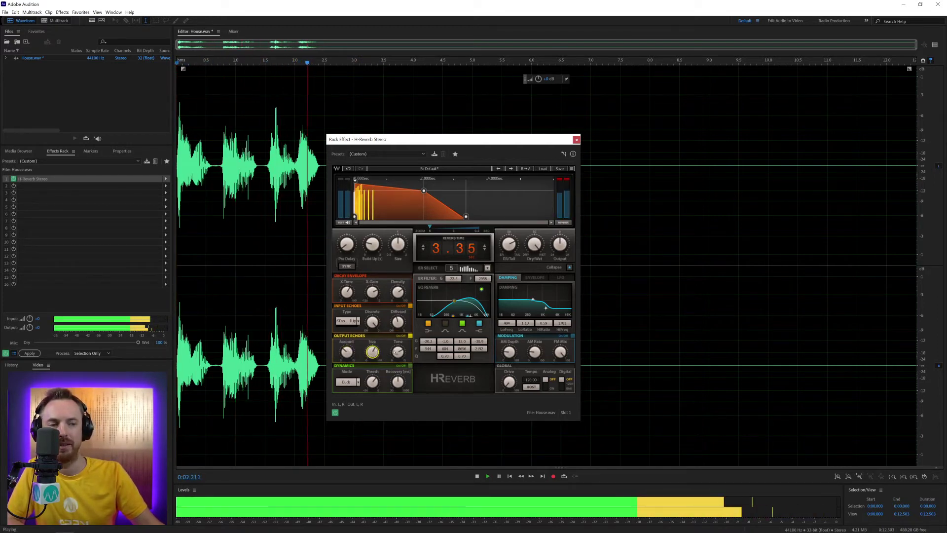
# Step: Preview the voiceover after changing Output Echoes Size and after adding Global Drive
pyautogui.press('space')
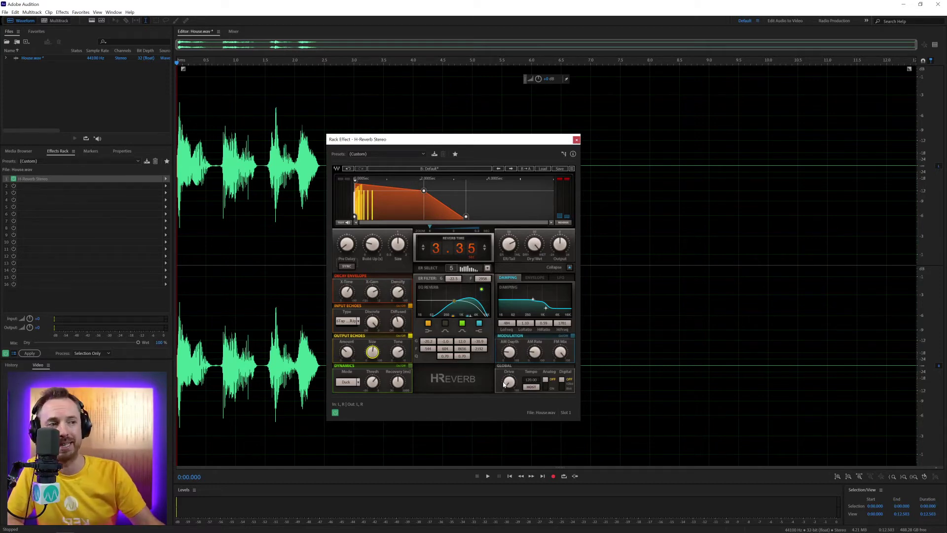
pyautogui.press('space')
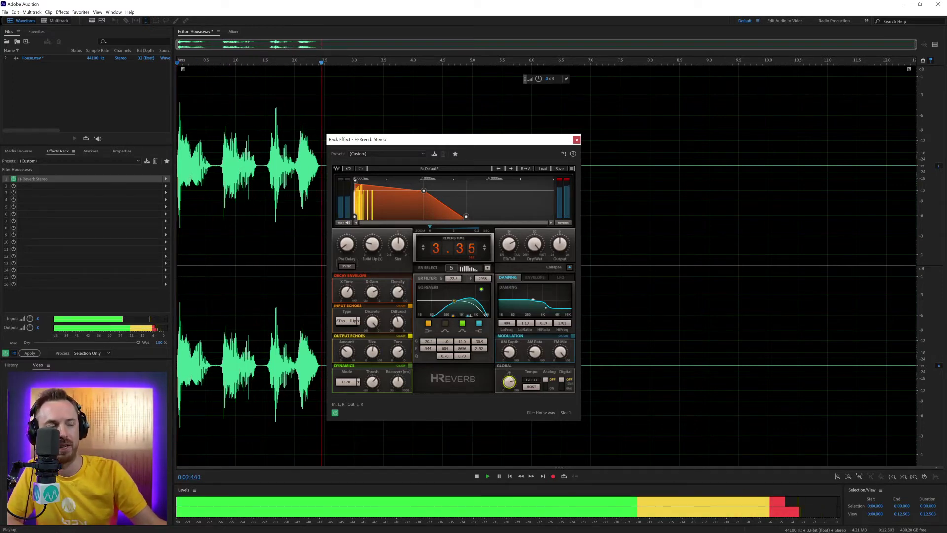
pyautogui.press('space')
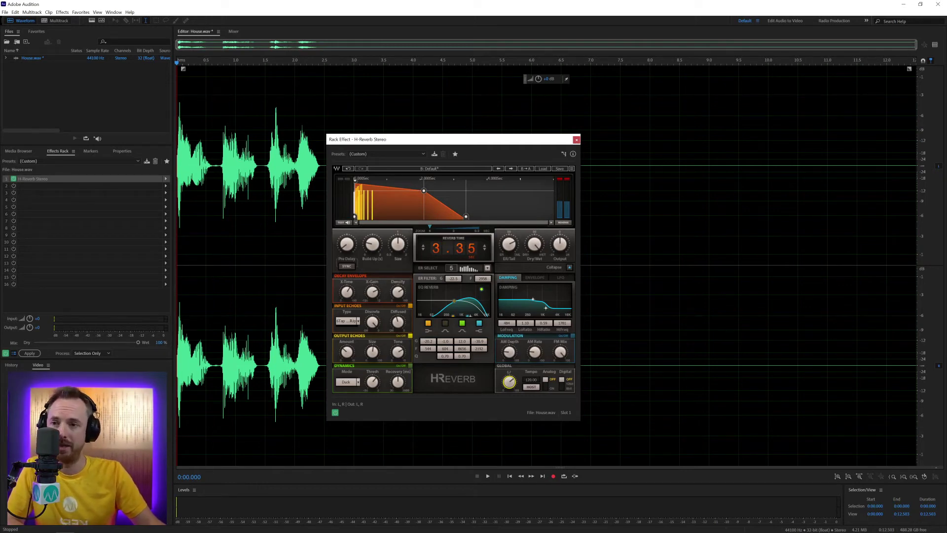
pyautogui.press('space')
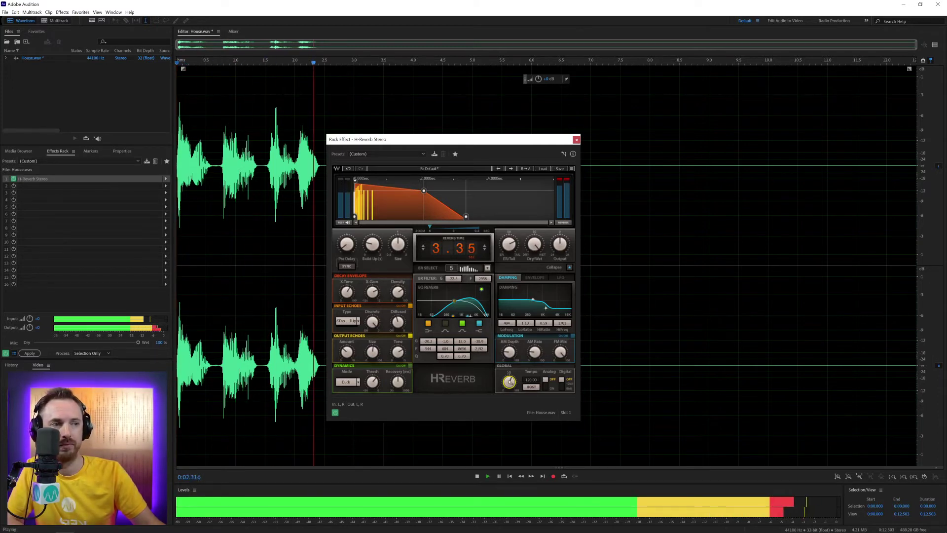
pyautogui.press('space')
# Step: Turn on the reverb's modulation and preview the voiceover with it
pyautogui.click(573, 336)
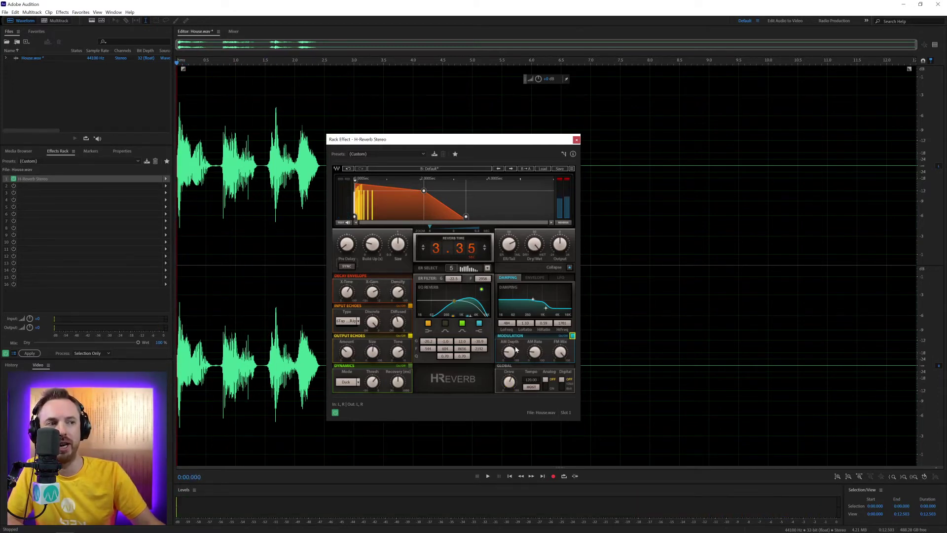
pyautogui.press('space')
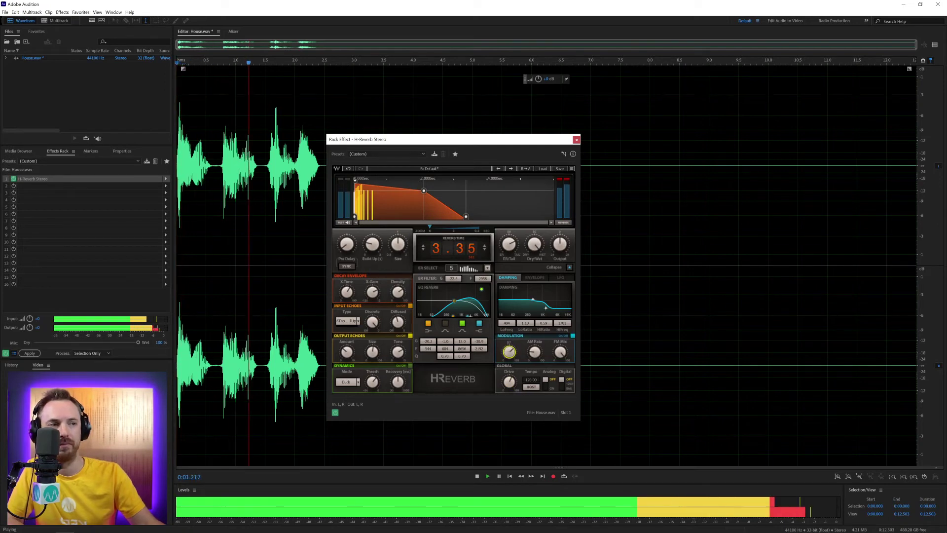
pyautogui.press('space')
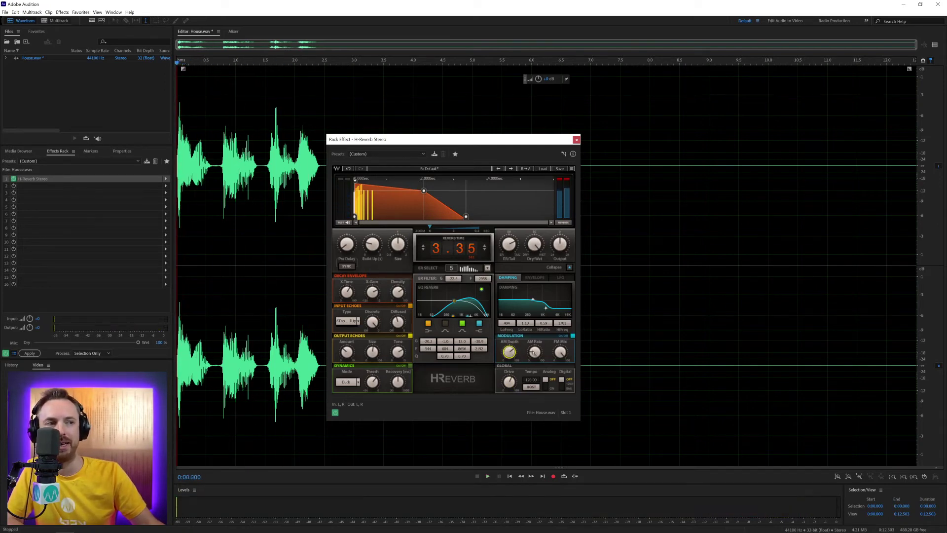
pyautogui.press('space')
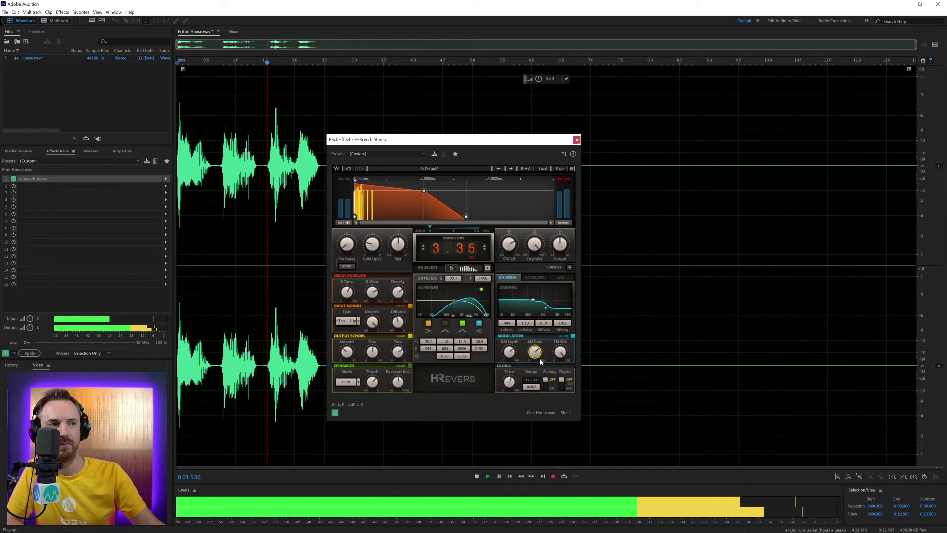
pyautogui.press('space')
pyautogui.press('space')
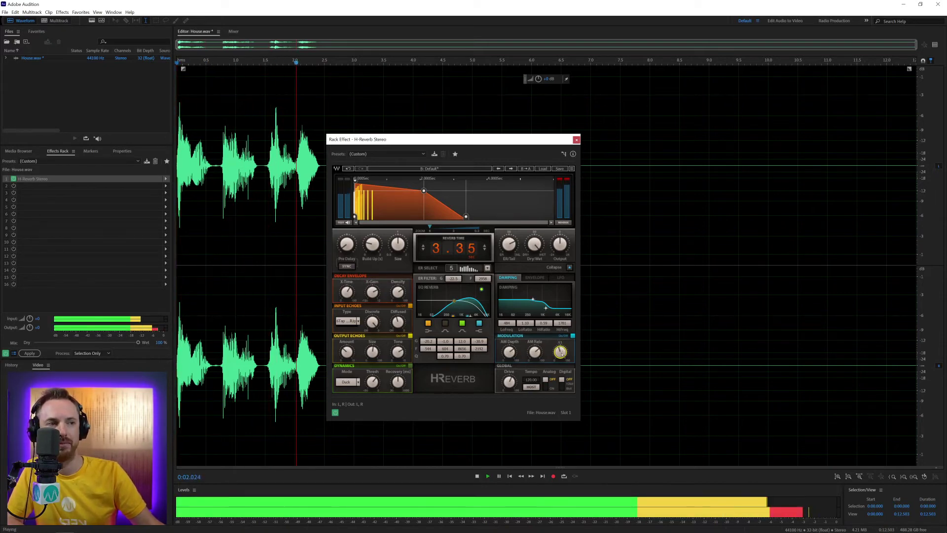
pyautogui.press('space')
pyautogui.press('space')
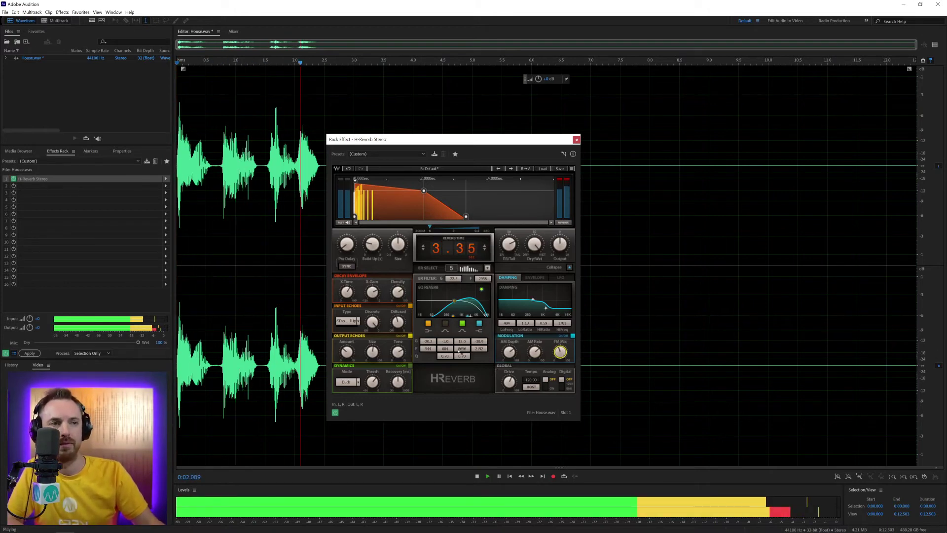
pyautogui.press('space')
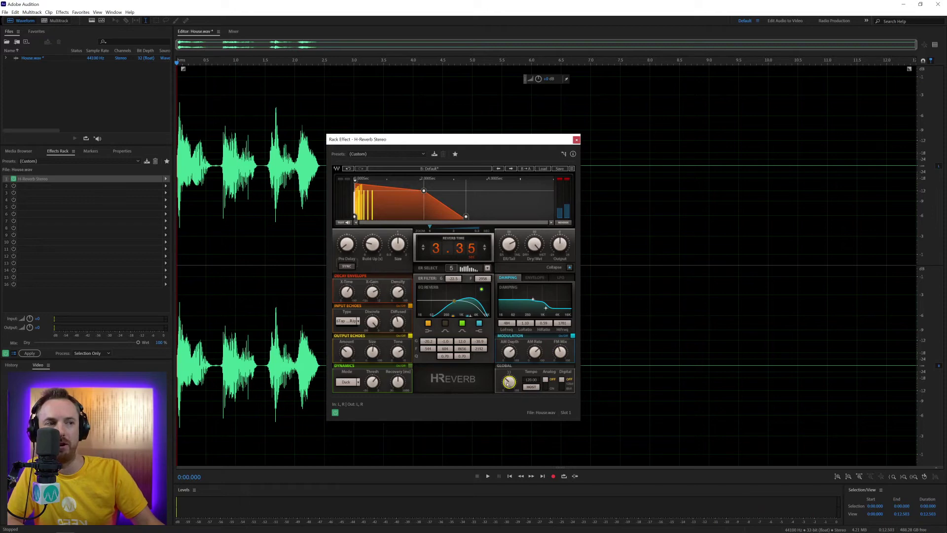
# Step: Raise the Dry/Wet mix to about 76.2 and listen to the wetter reverb
pyautogui.press('space')
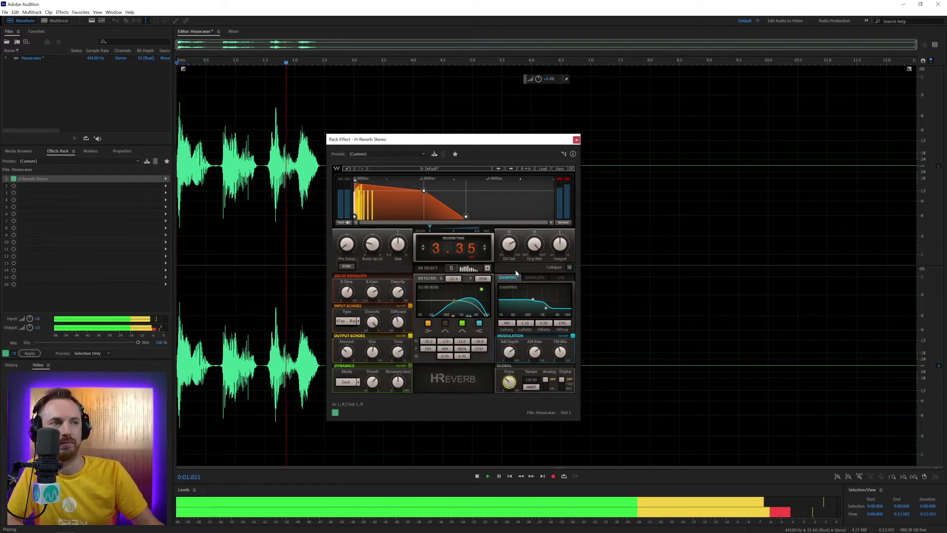
pyautogui.press('space')
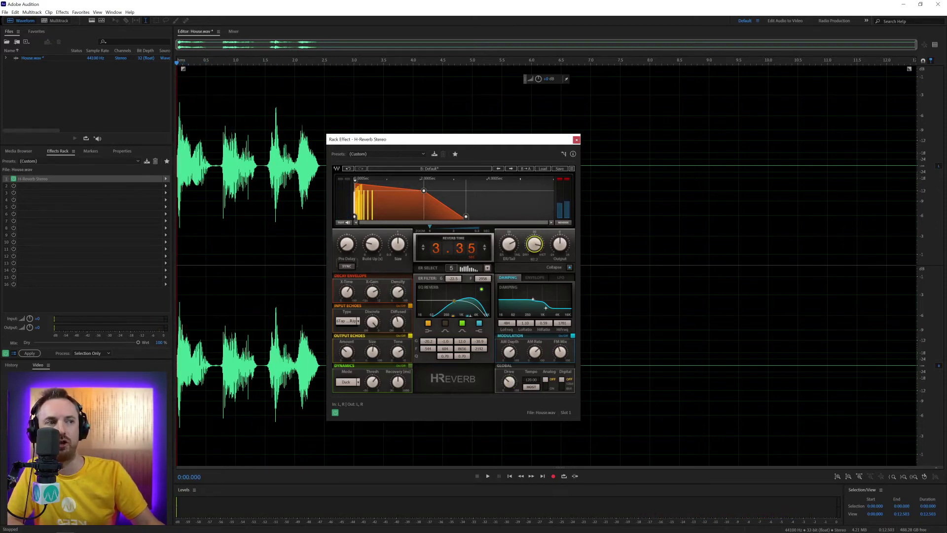
pyautogui.scroll(3, 535, 244)
pyautogui.press('space')
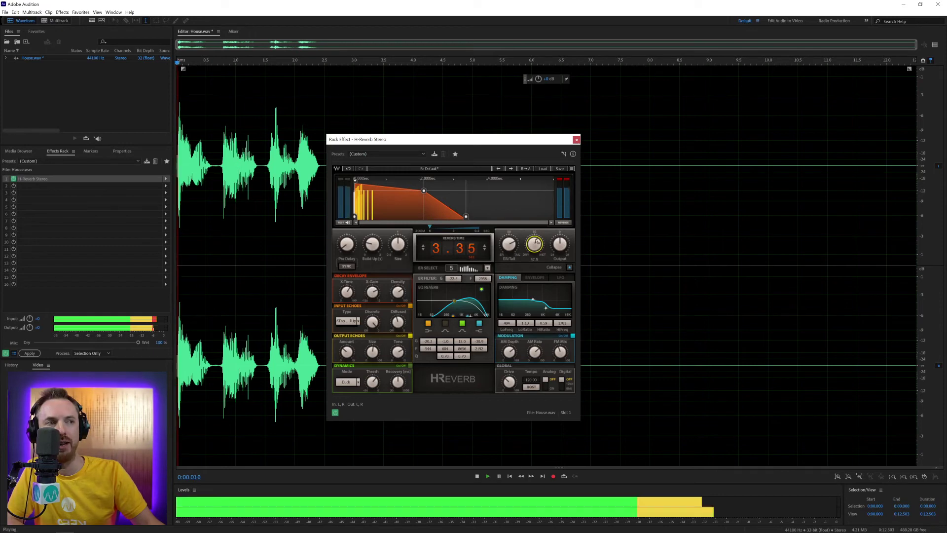
pyautogui.scroll(3, 535, 244)
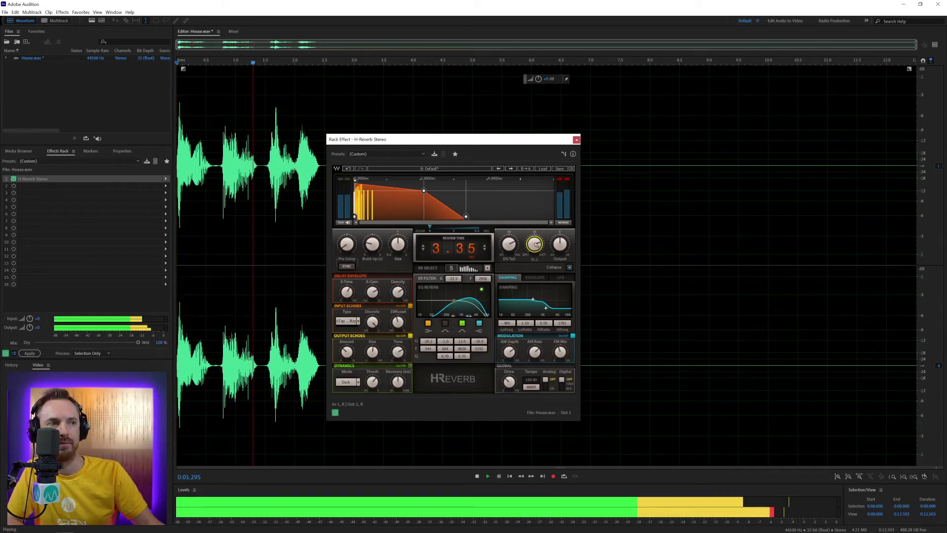
# Step: Audition the 6Tap St 246 input echo pattern on the voiceover
pyautogui.press('space')
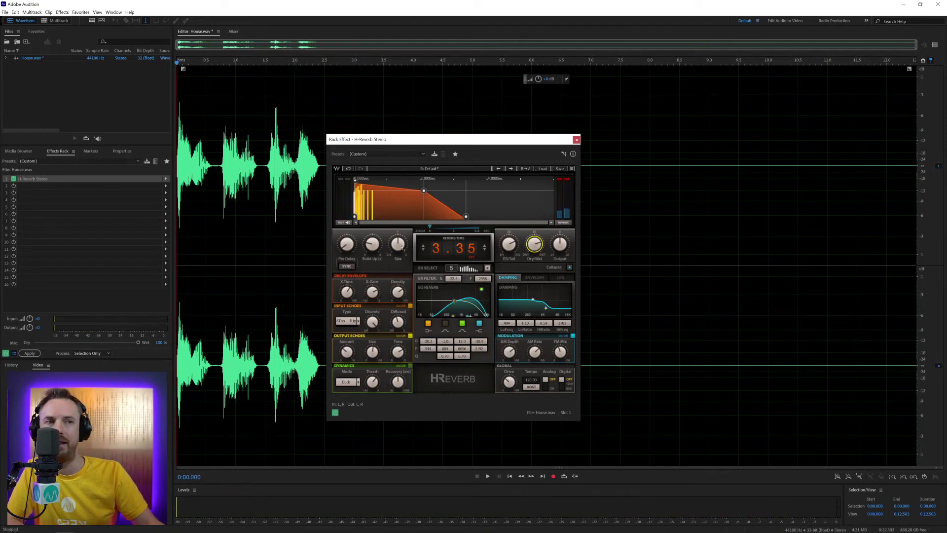
pyautogui.press('space')
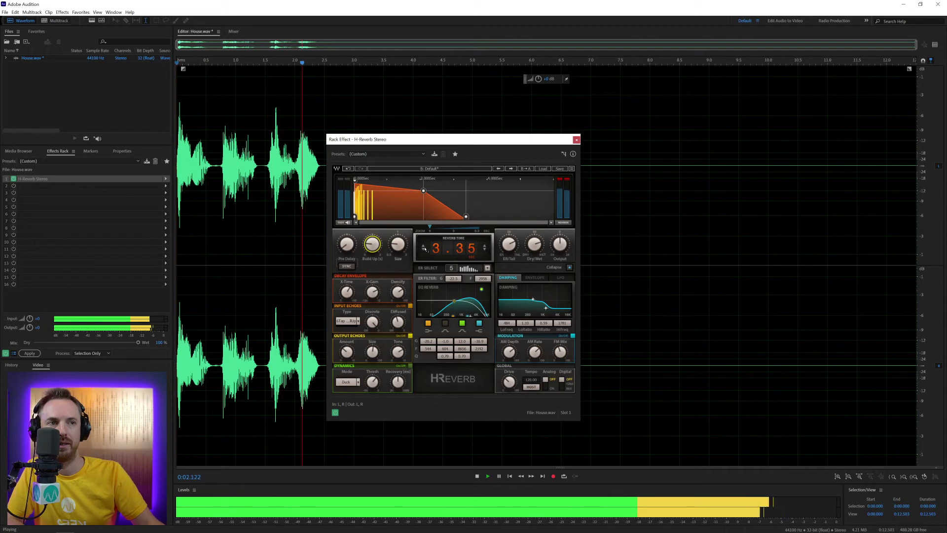
pyautogui.press('space')
pyautogui.scroll(-1, 348, 321)
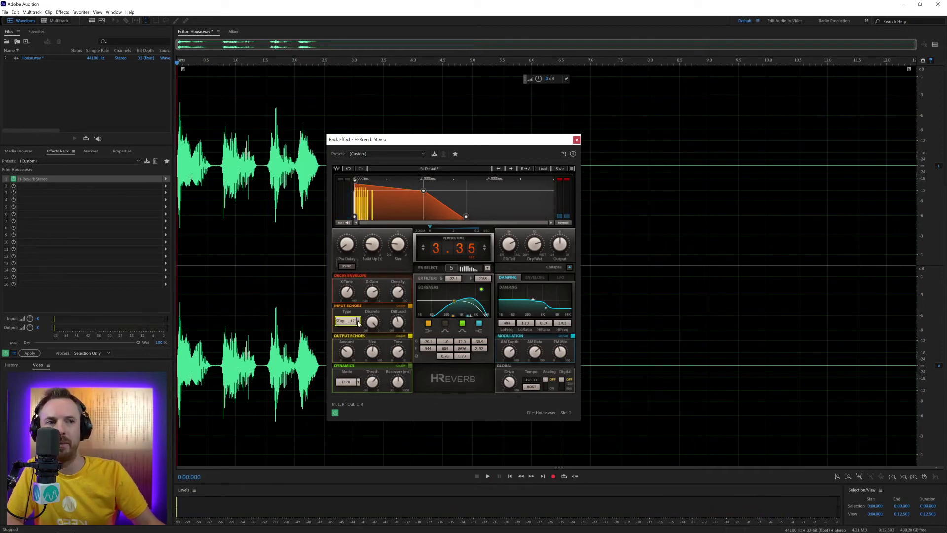
pyautogui.click(348, 321)
pyautogui.click(362, 372)
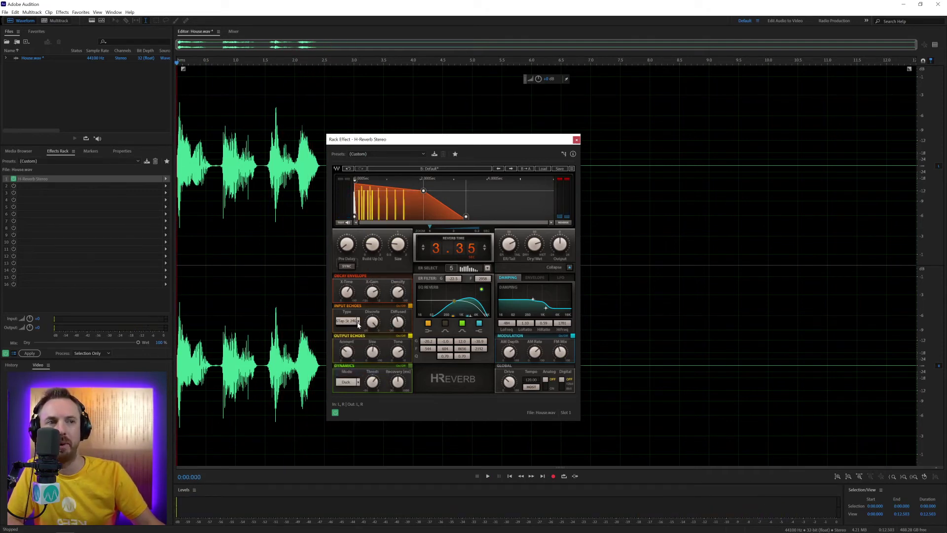
pyautogui.press('space')
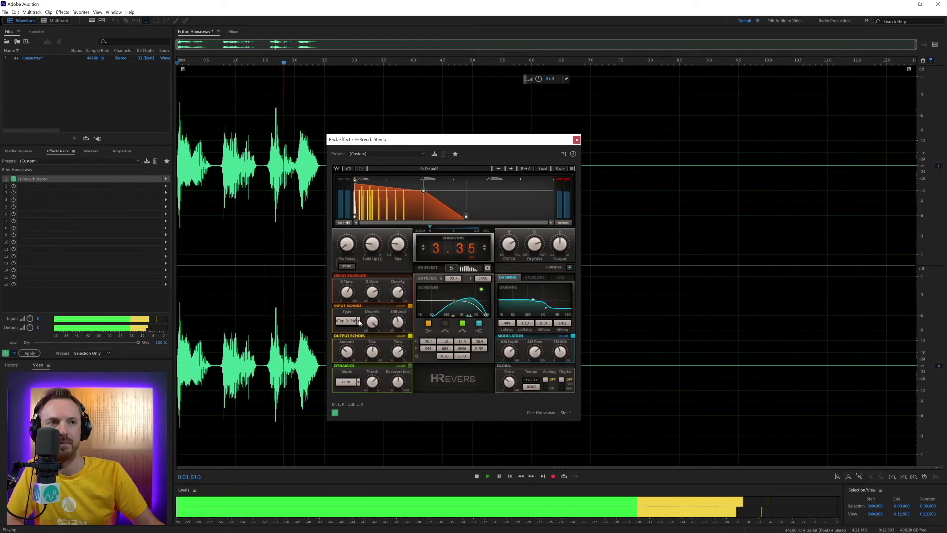
pyautogui.press('space')
# Step: Switch the input echoes to 2Tap St 8th and preview it
pyautogui.click(359, 322)
pyautogui.click(357, 379)
pyautogui.press('space')
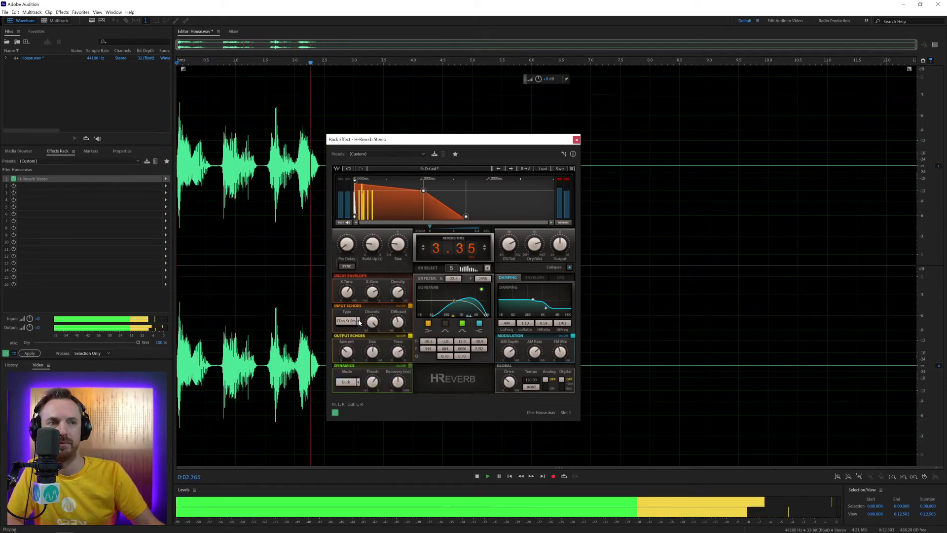
pyautogui.press('space')
pyautogui.click(359, 322)
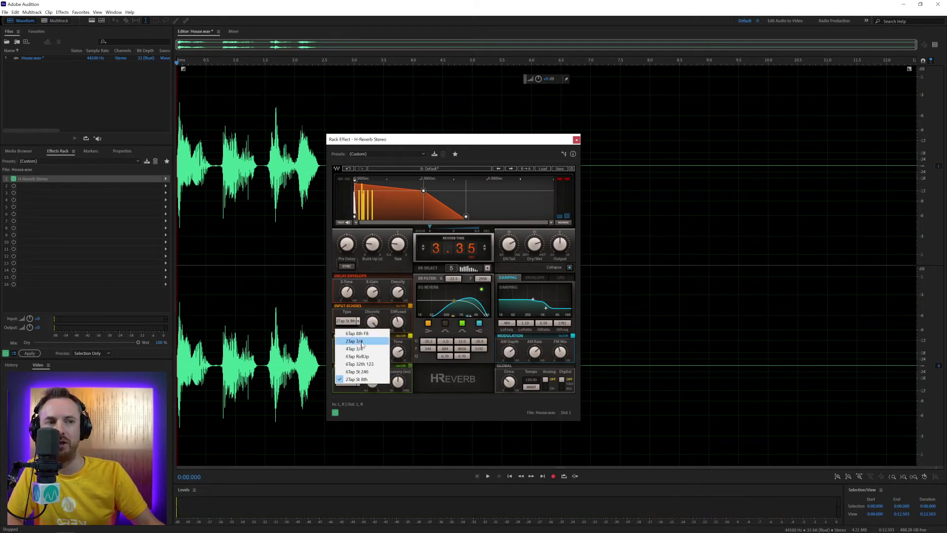
pyautogui.click(361, 323)
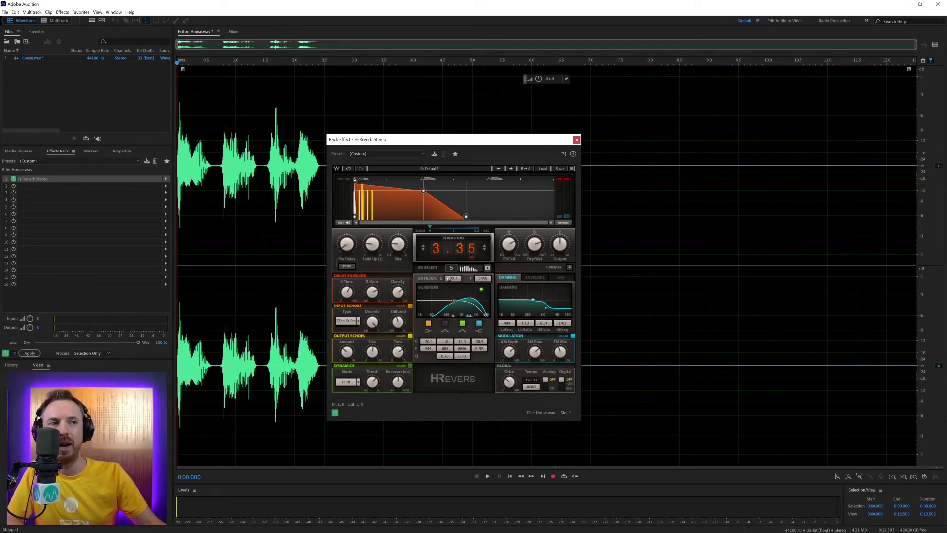
# Step: Audition early-reflection patterns 9 and 1, then set ER SELECT to pattern 8
pyautogui.click(487, 268)
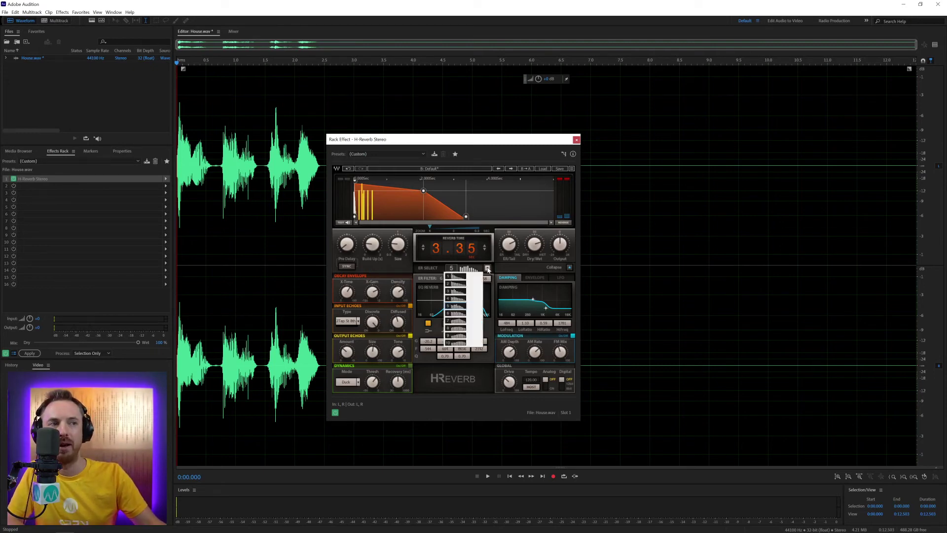
pyautogui.click(456, 336)
pyautogui.press('space')
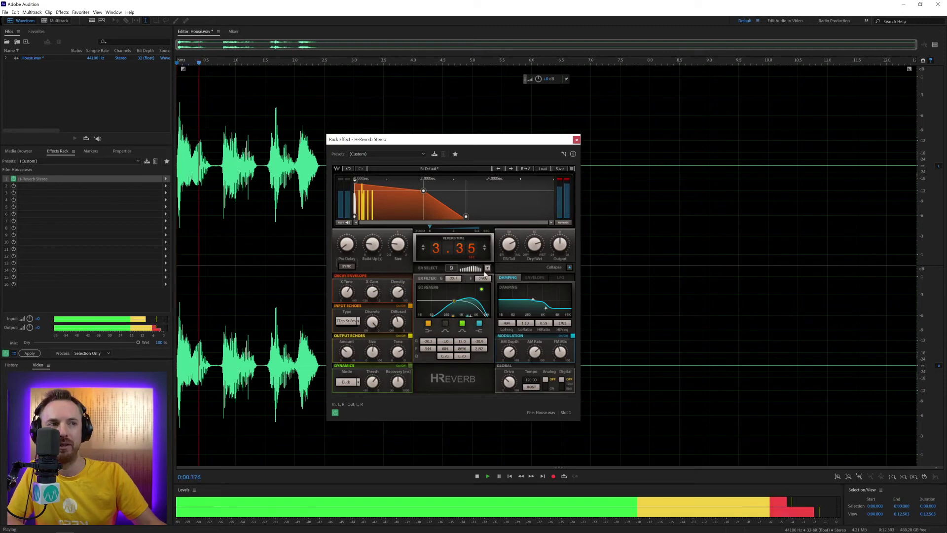
pyautogui.click(487, 268)
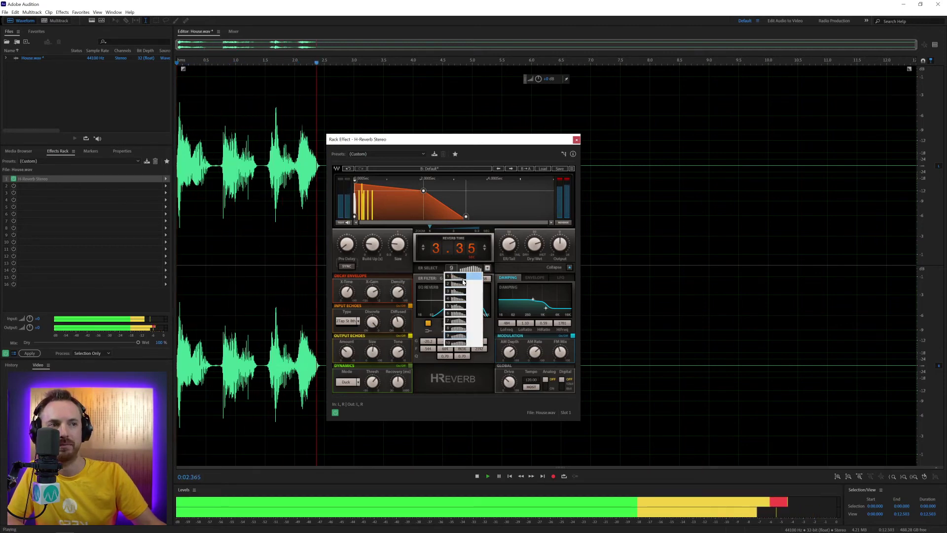
pyautogui.click(464, 277)
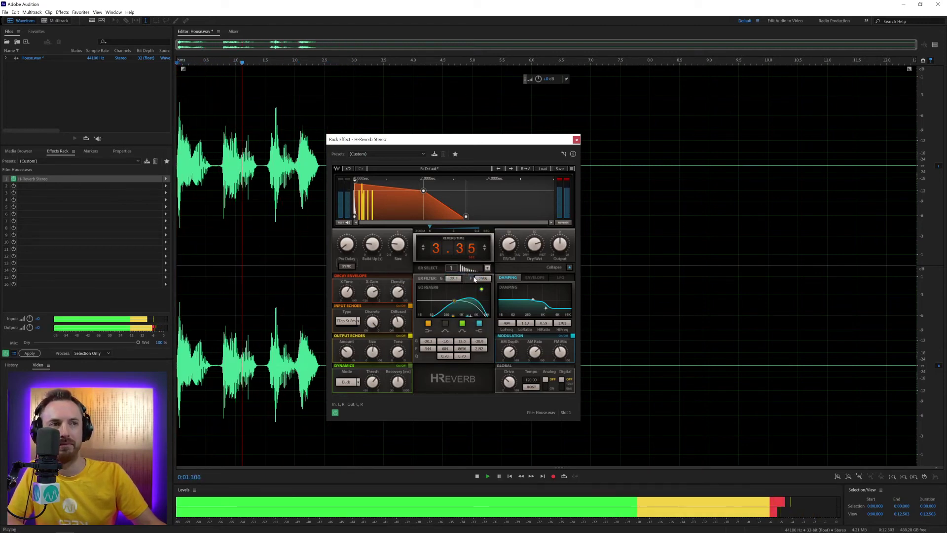
pyautogui.scroll(7, 451, 269)
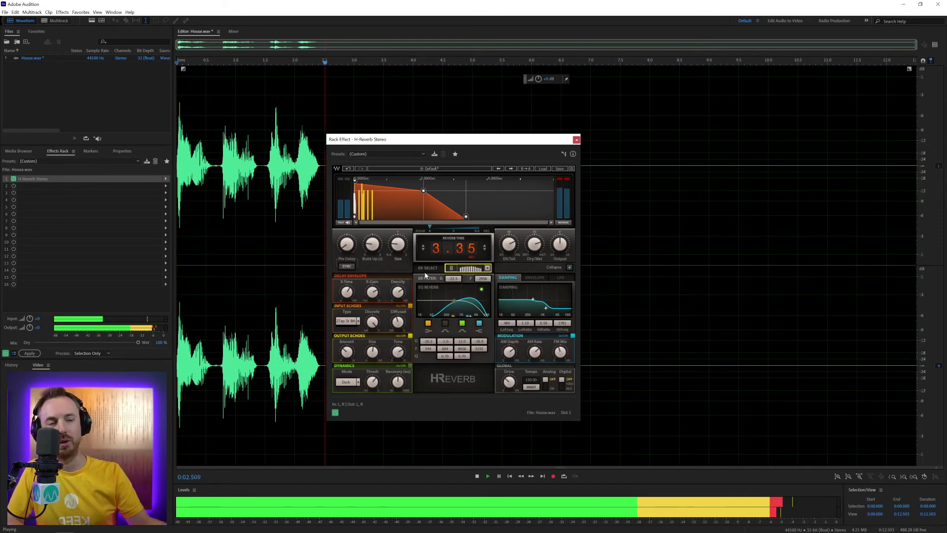
pyautogui.press('space')
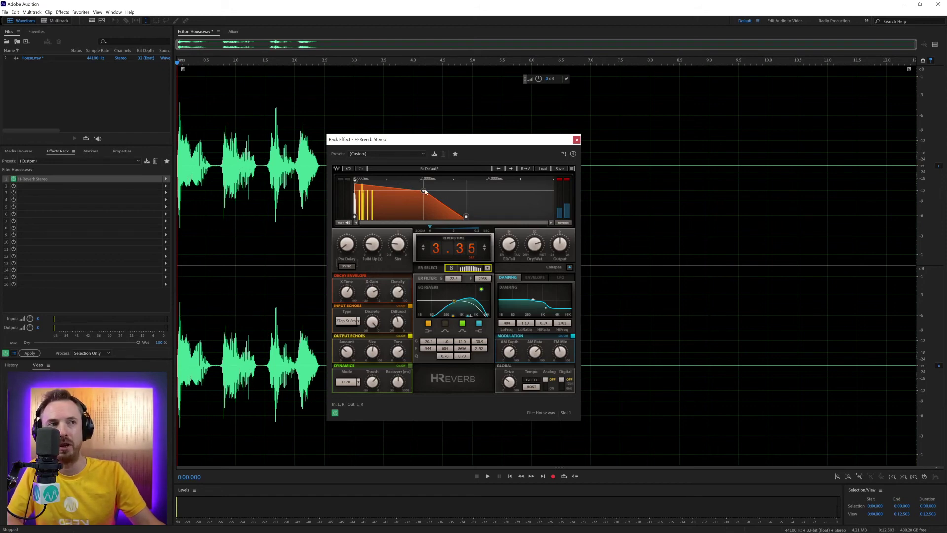
# Step: Reshape the envelope to a 3.80 s reverb time, adjust density, and choose a 6Tap input echo pattern
pyautogui.moveTo(425, 192); pyautogui.dragTo(481, 216)
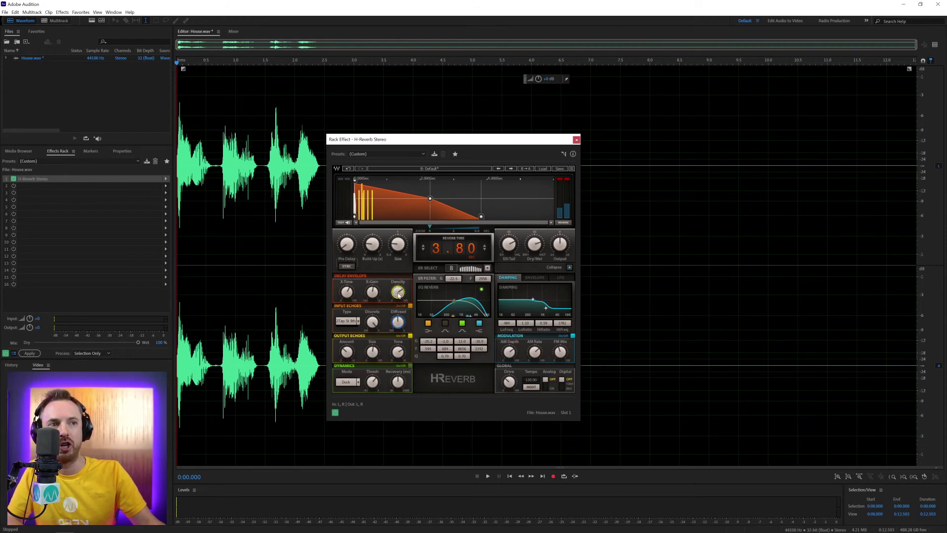
pyautogui.moveTo(399, 294); pyautogui.dragTo(375, 289)
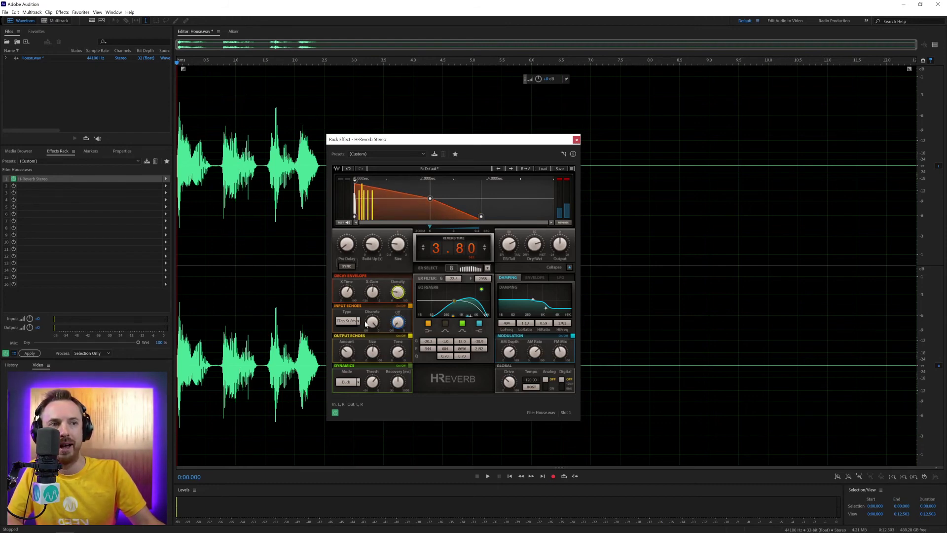
pyautogui.click(348, 321)
pyautogui.click(348, 357)
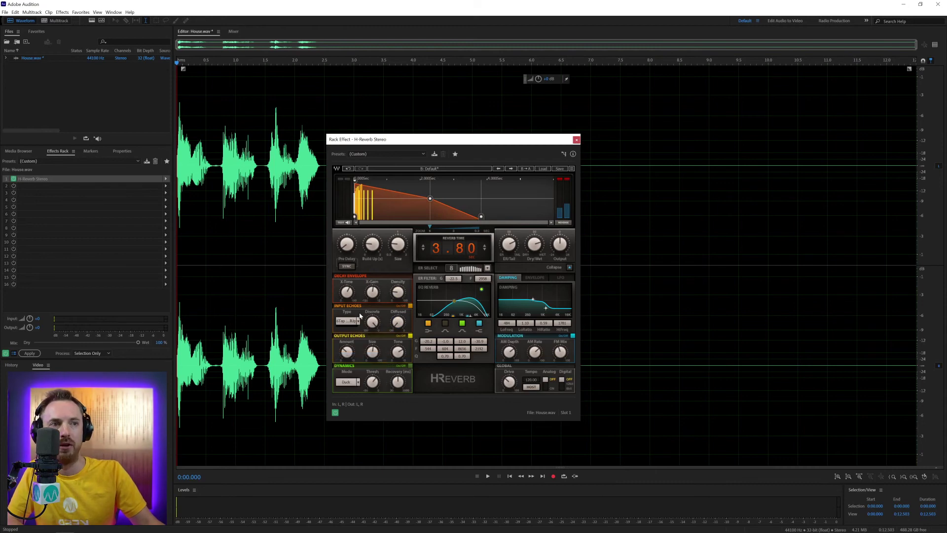